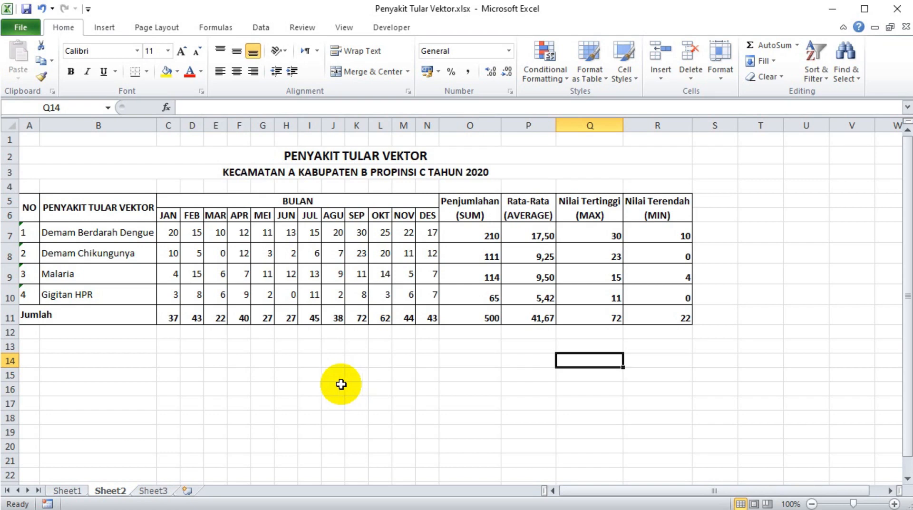
- Unmerge the PENYAKIT TULAR VEKTOR header cell spanning B5:B6
click(97, 211)
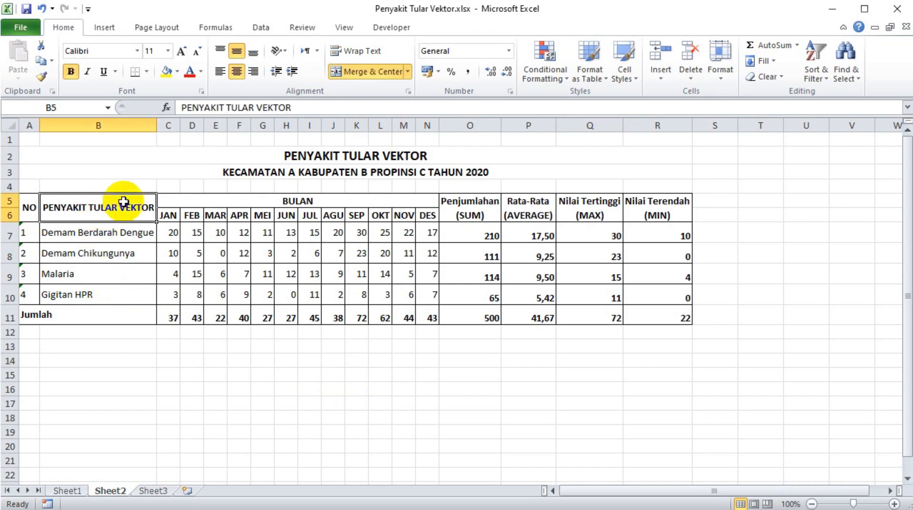
click(371, 76)
click(291, 275)
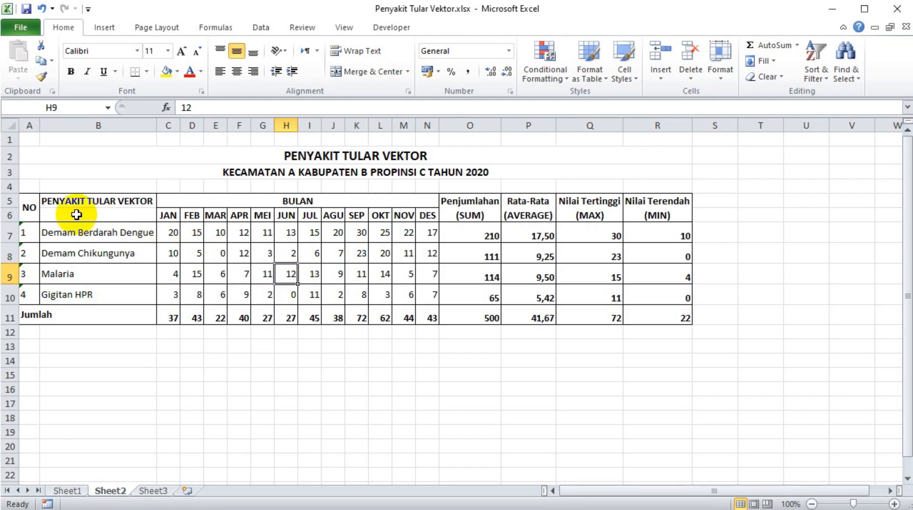
- Insert a 2-D line chart with markers from the month headers and Demam Berdarah Dengue data in B6:N7
click(63, 214)
drag(62, 214, 432, 241)
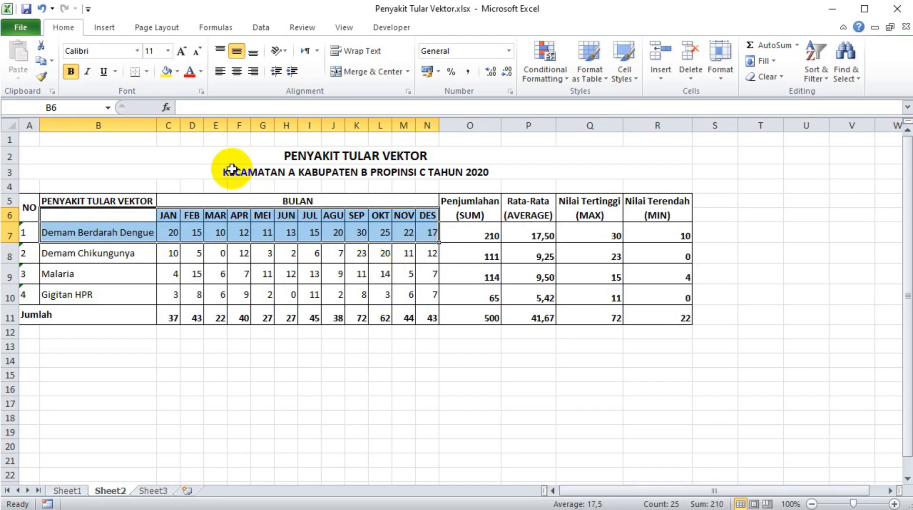
click(104, 27)
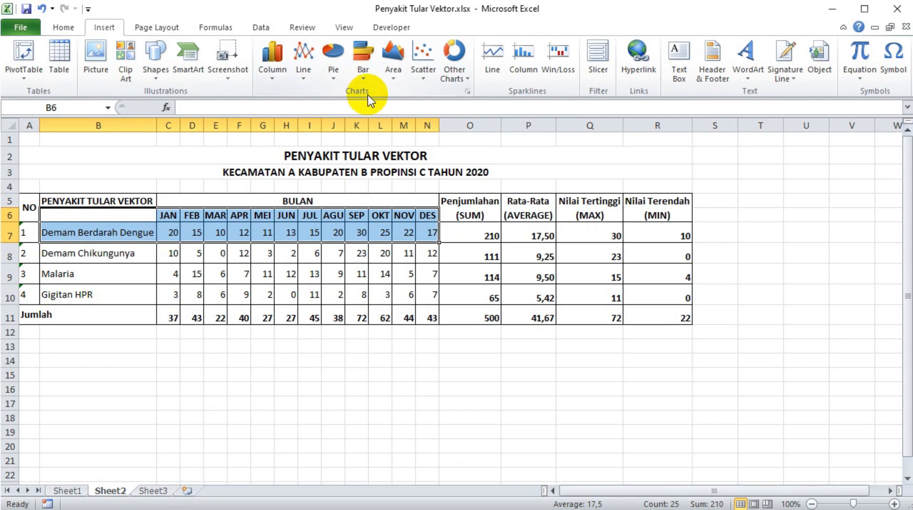
click(305, 78)
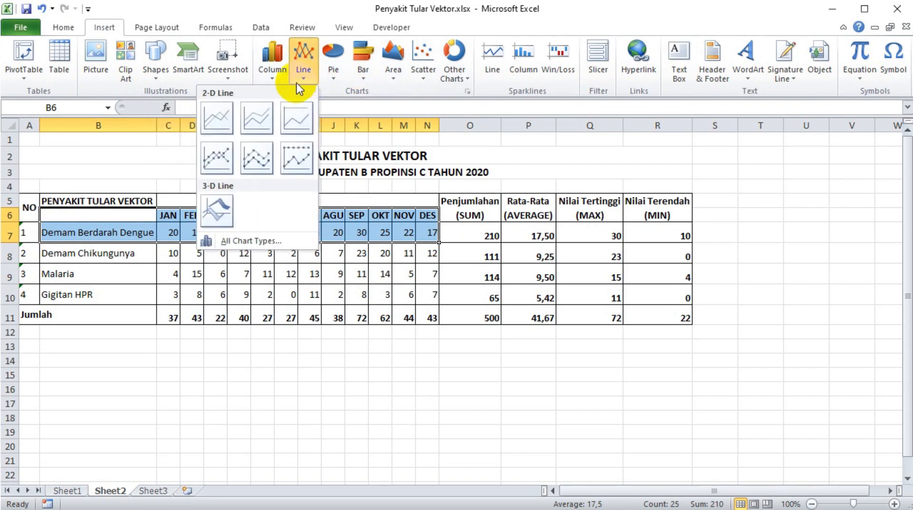
click(222, 160)
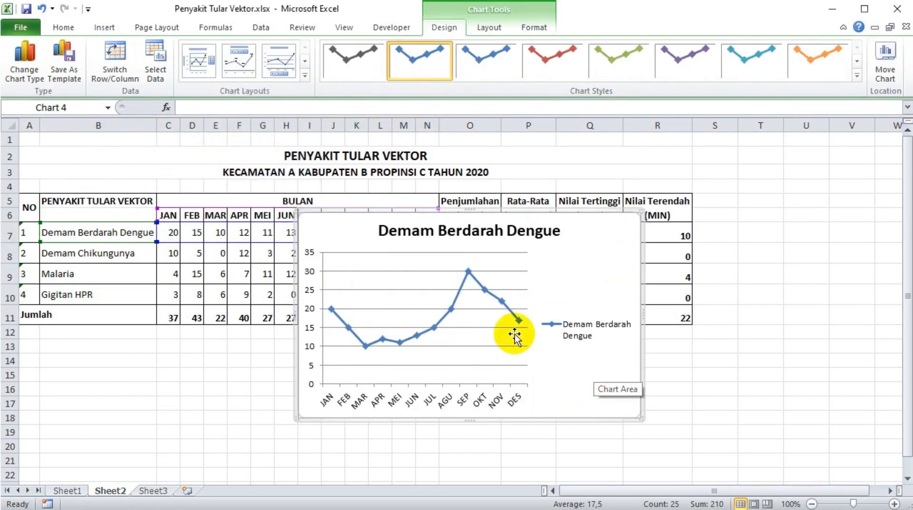
- Delete the chart's legend and move the chart slightly up and to the left over the table
click(582, 338)
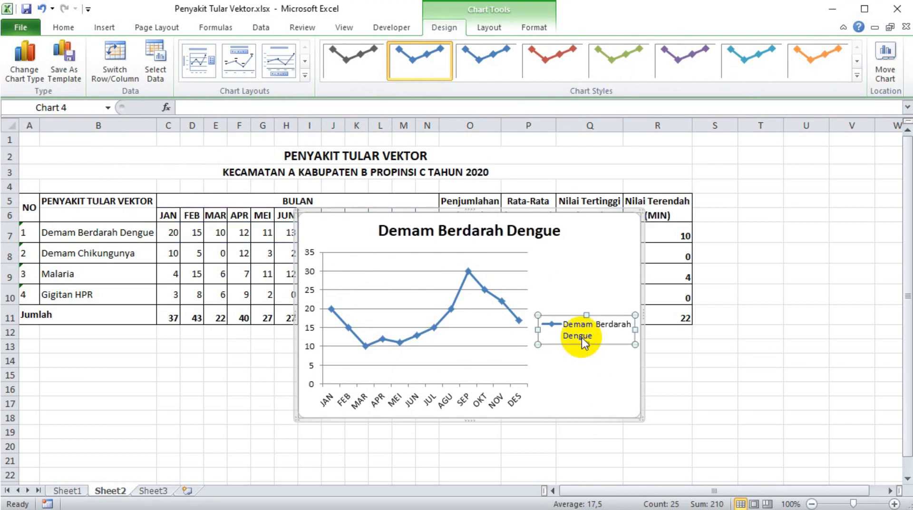
key(Delete)
drag(581, 338, 549, 288)
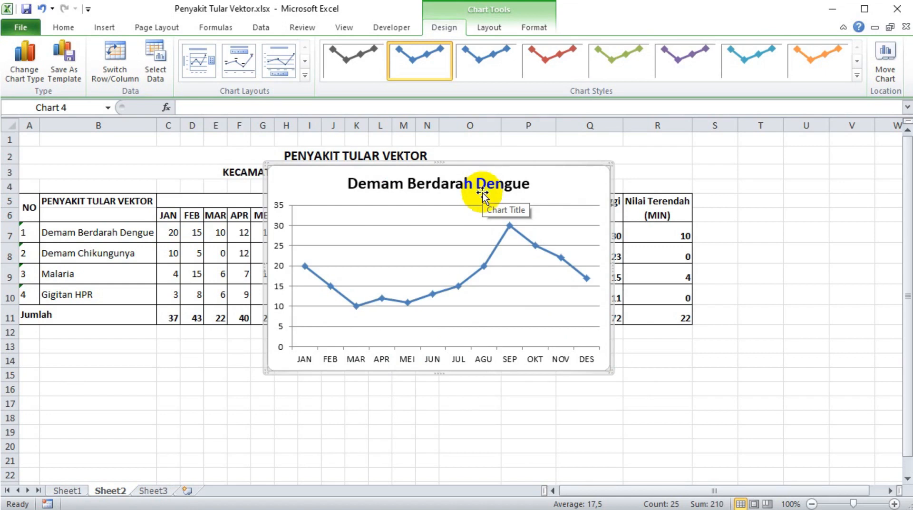
- Move the chart to Sheet3 as an embedded object
click(886, 74)
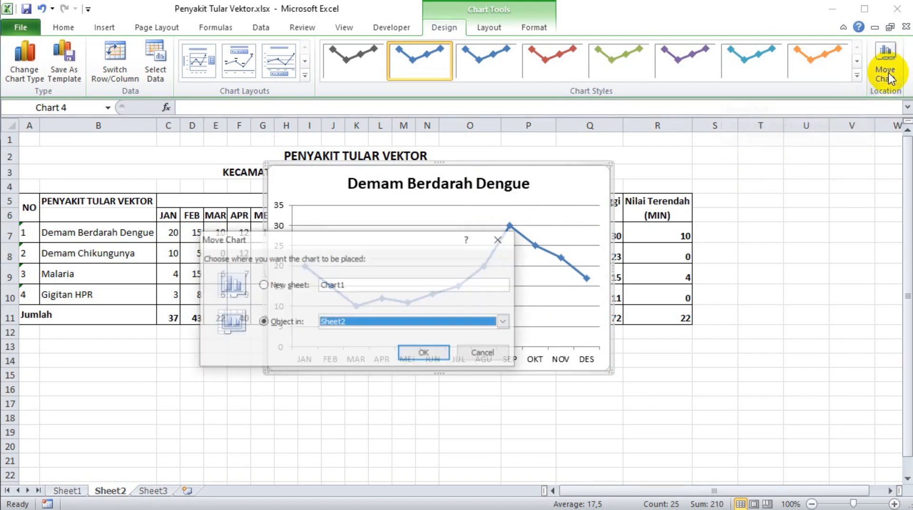
click(288, 320)
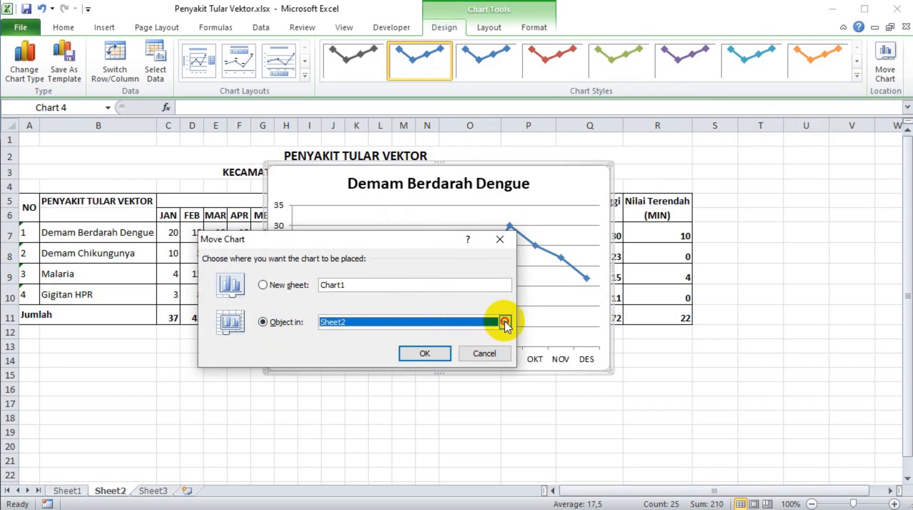
click(504, 322)
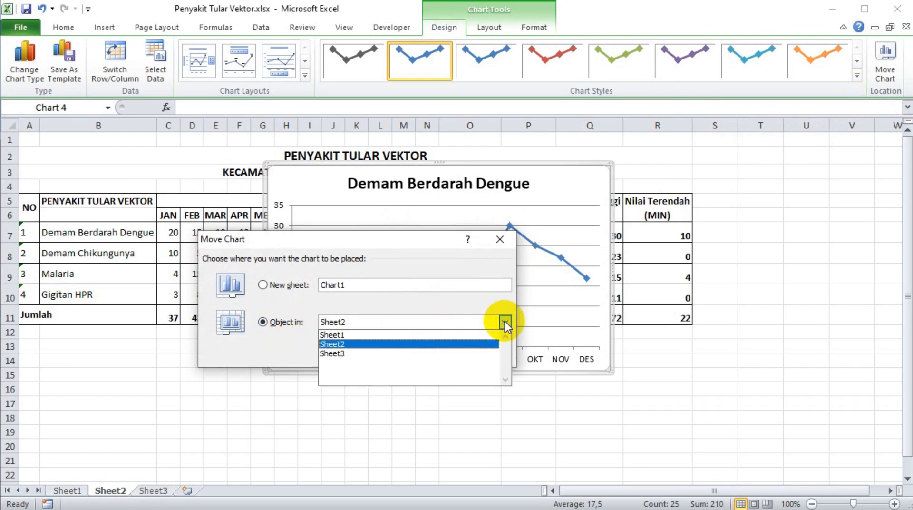
click(397, 354)
click(425, 353)
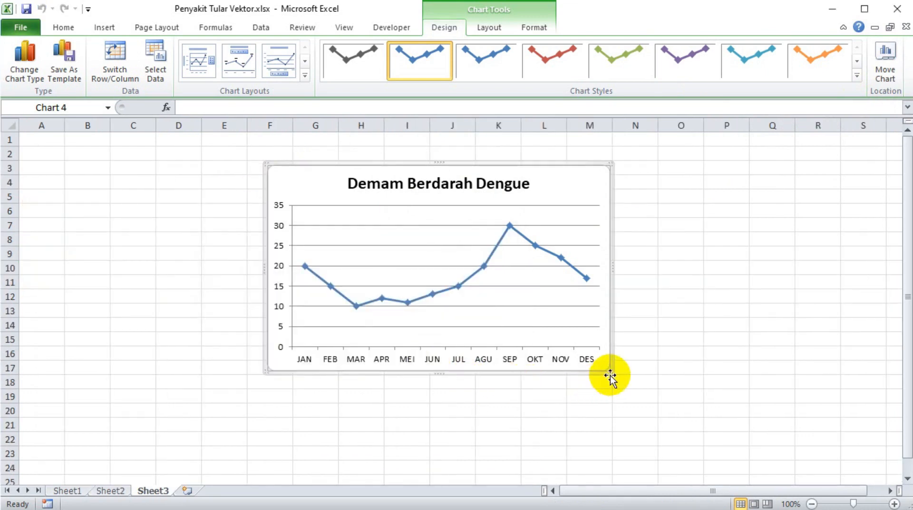
- Enlarge the chart and reposition it to cover about columns D to O and rows 2 to 22
drag(609, 372, 797, 448)
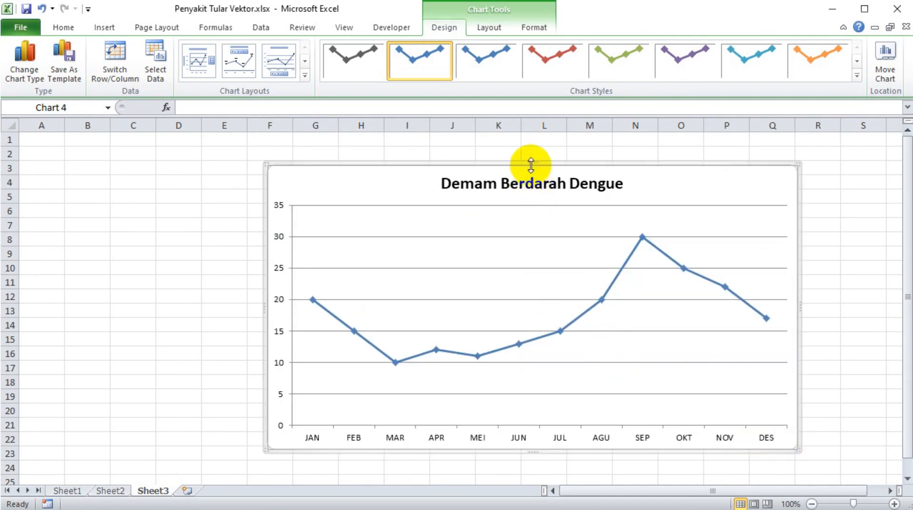
drag(535, 166, 433, 160)
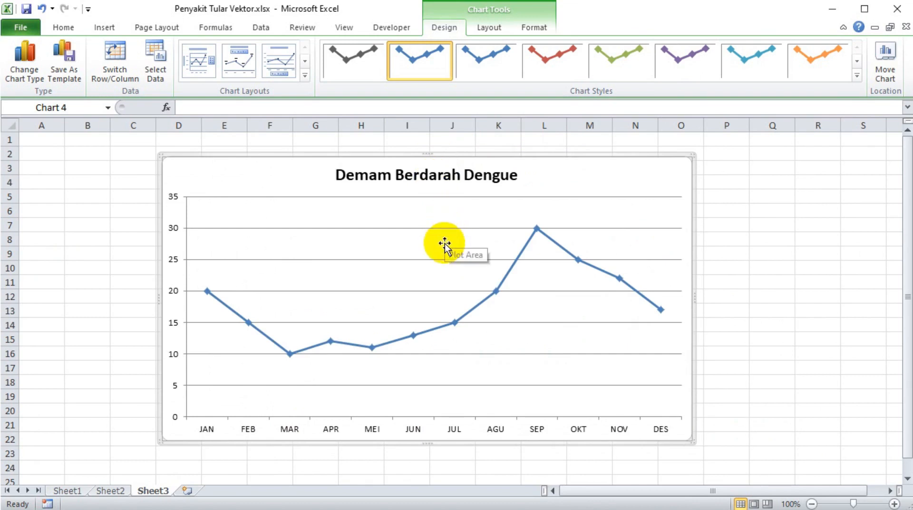
- Prefix the chart title with "Garfil 1." and apply the plain red line chart style
click(402, 178)
click(334, 175)
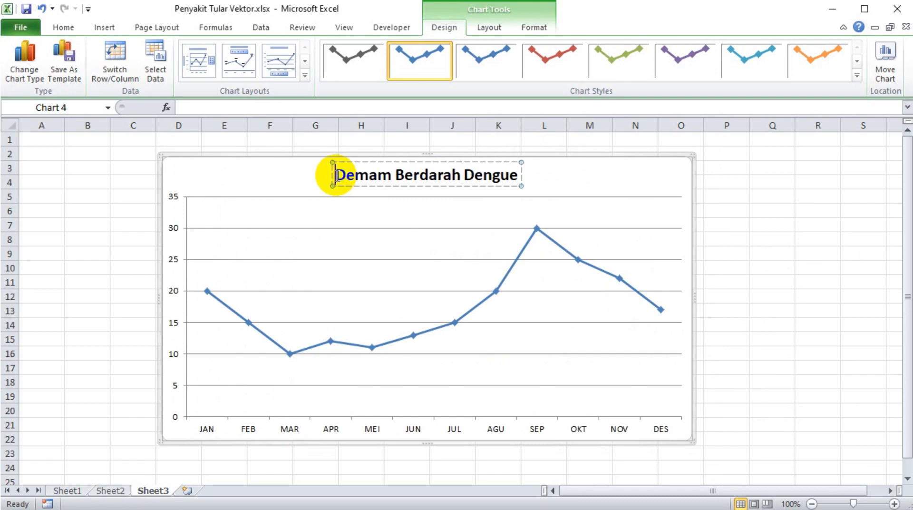
text(Garfil 1.)
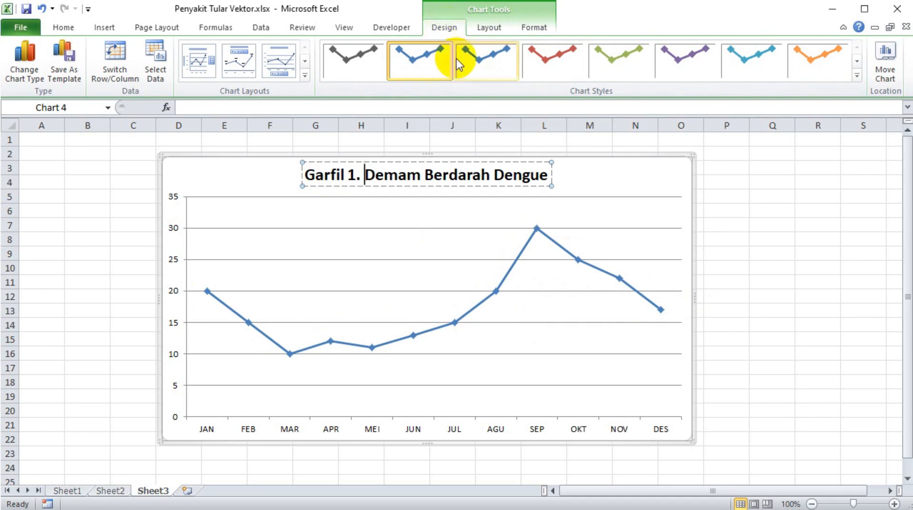
click(857, 75)
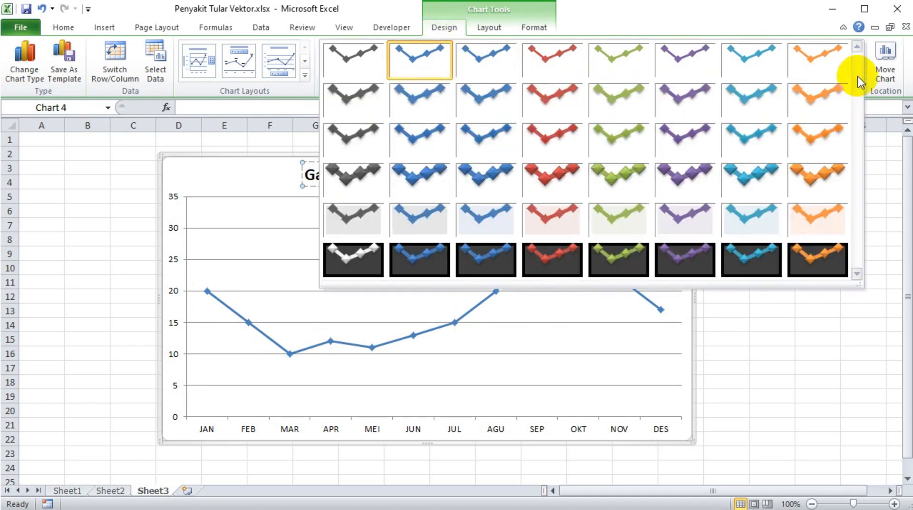
click(556, 61)
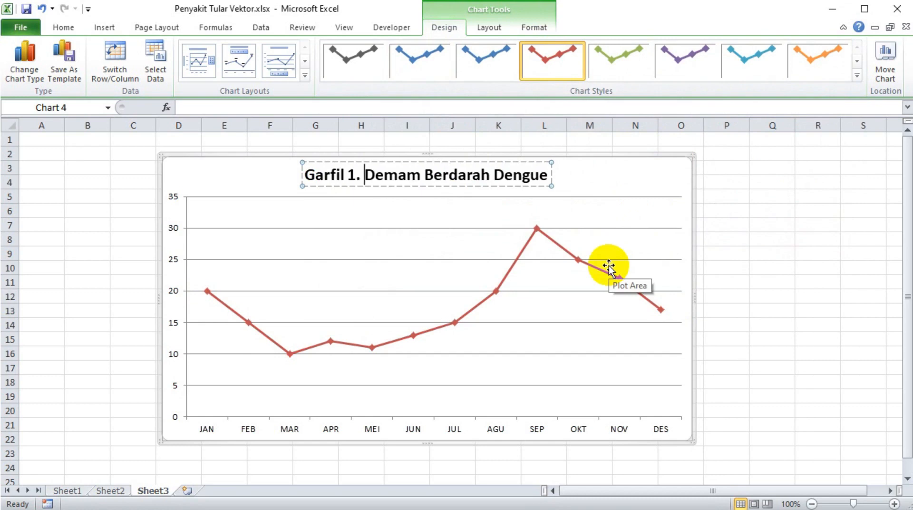
- Add data labels to the Demam Berdarah Dengue line, first right of the data points and finally above them
click(536, 228)
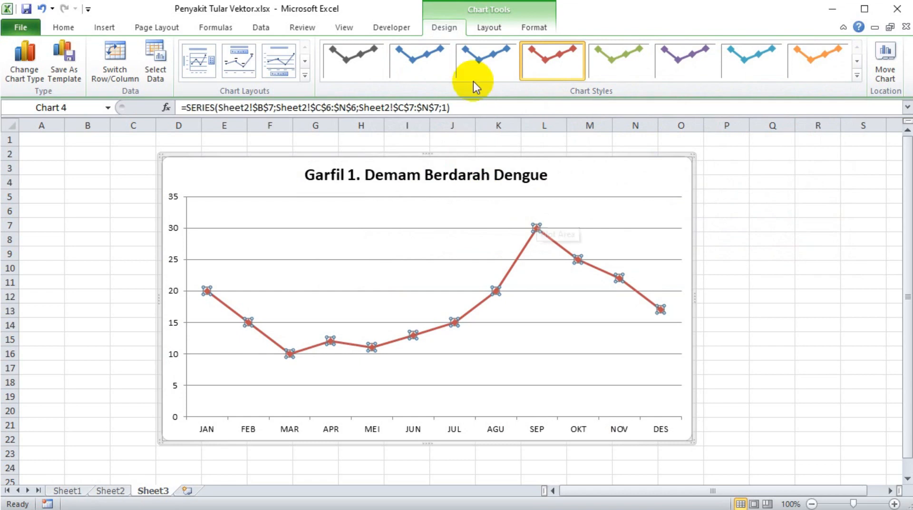
click(489, 28)
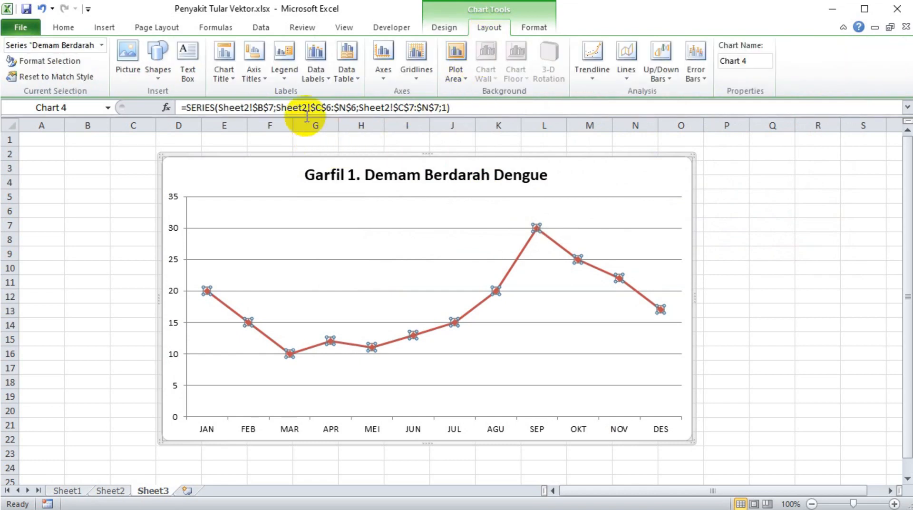
click(329, 79)
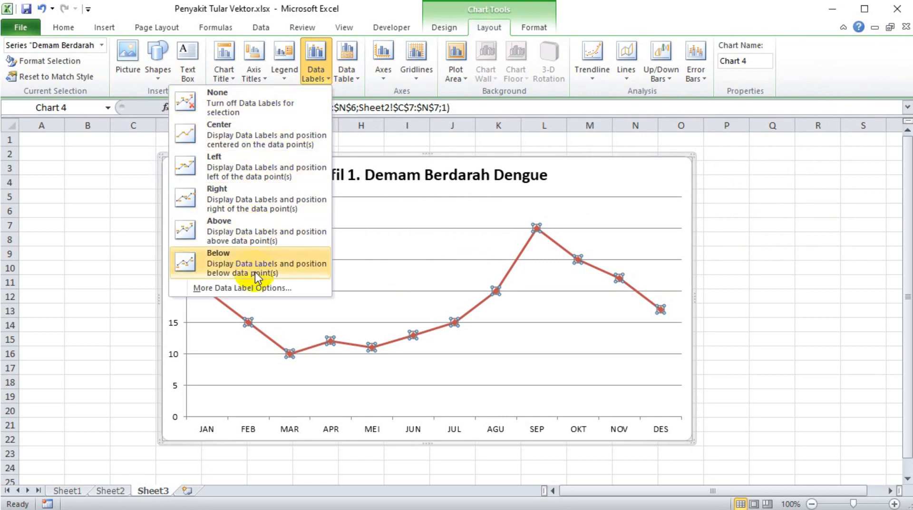
click(241, 199)
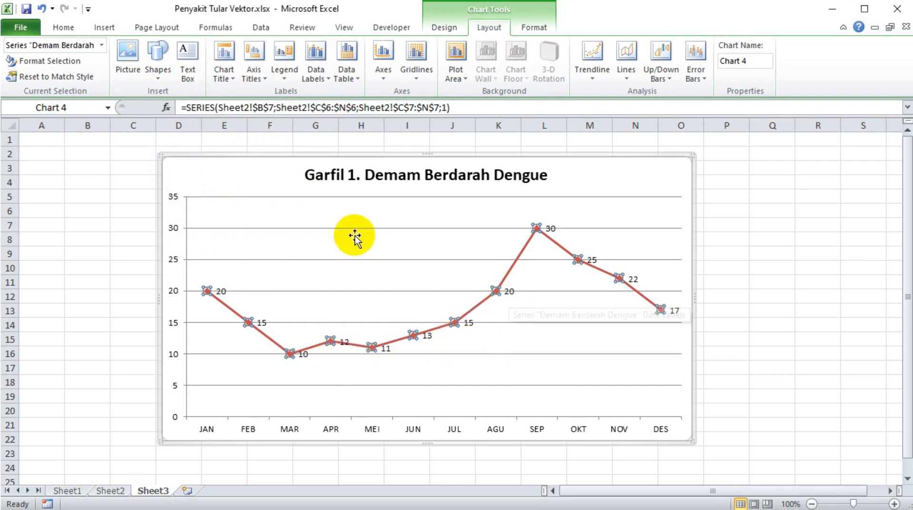
click(329, 79)
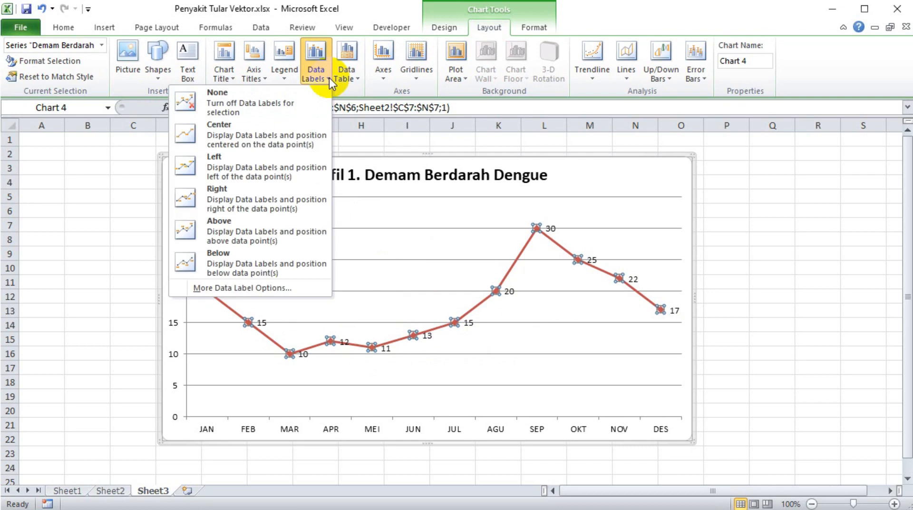
click(242, 235)
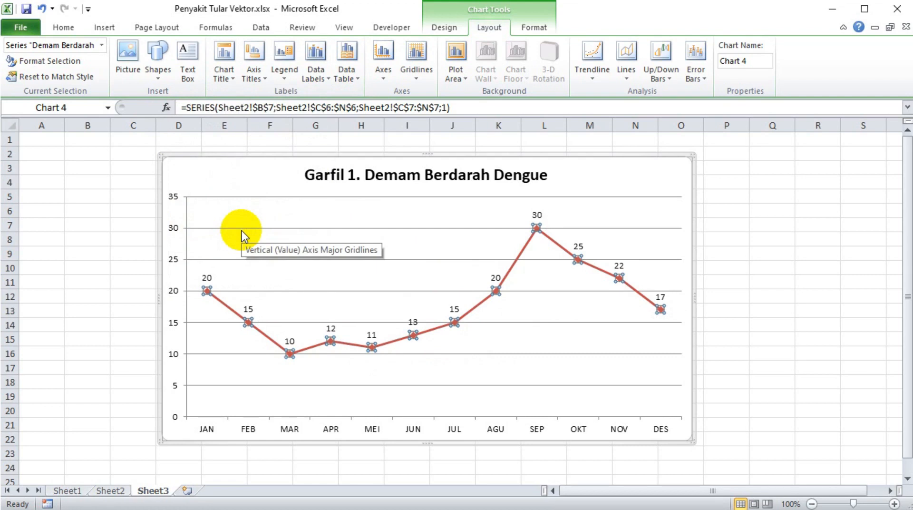
click(537, 324)
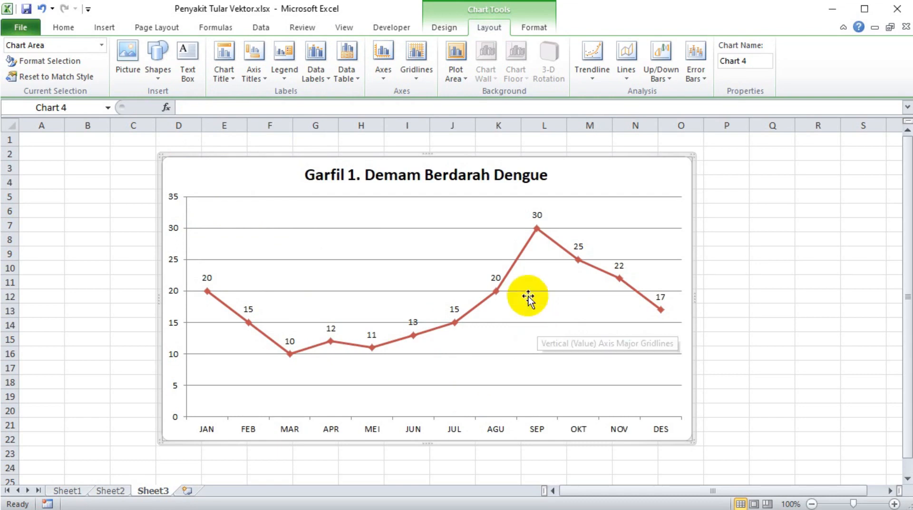
- Change the chart type to Clustered Column
click(438, 31)
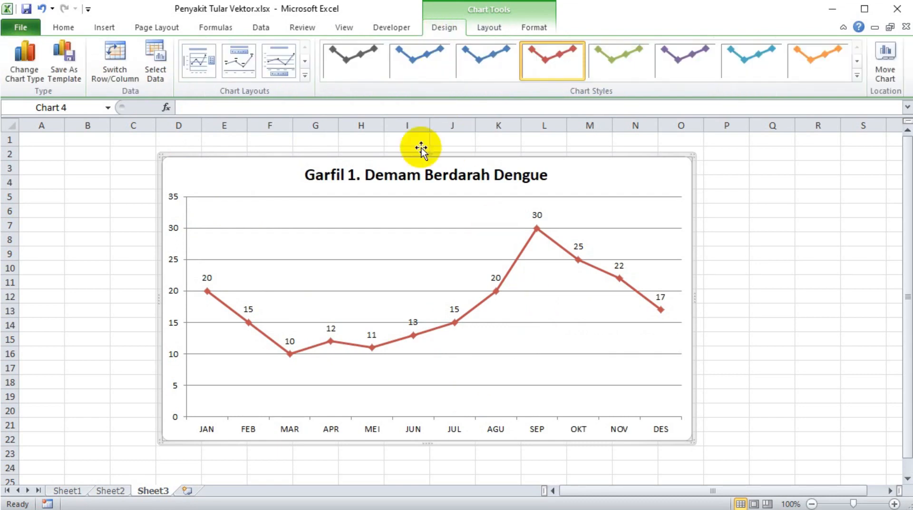
click(30, 75)
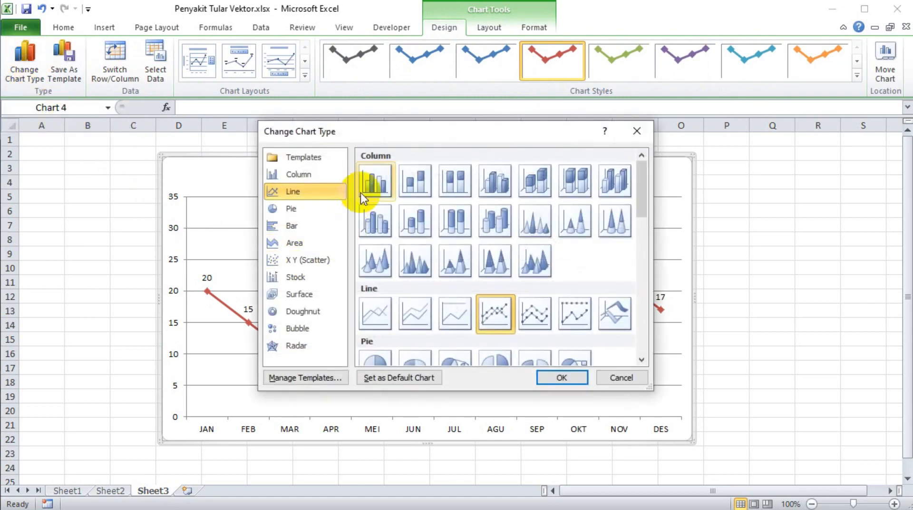
click(375, 187)
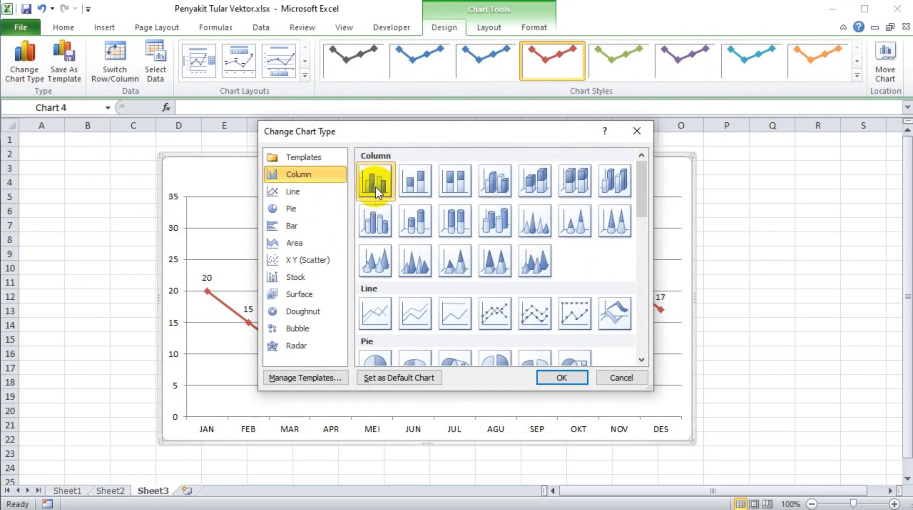
click(563, 376)
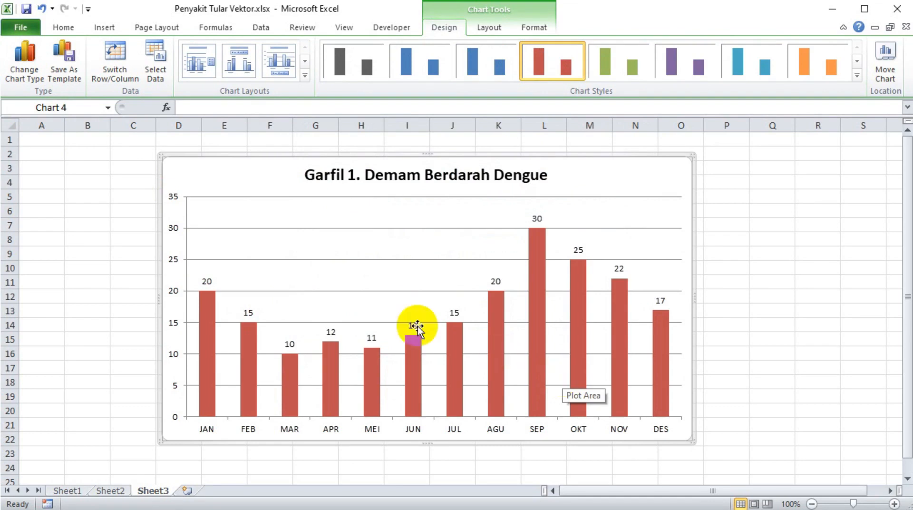
- Change the chart type back to Line with Markers and position the data labels above the points
click(26, 73)
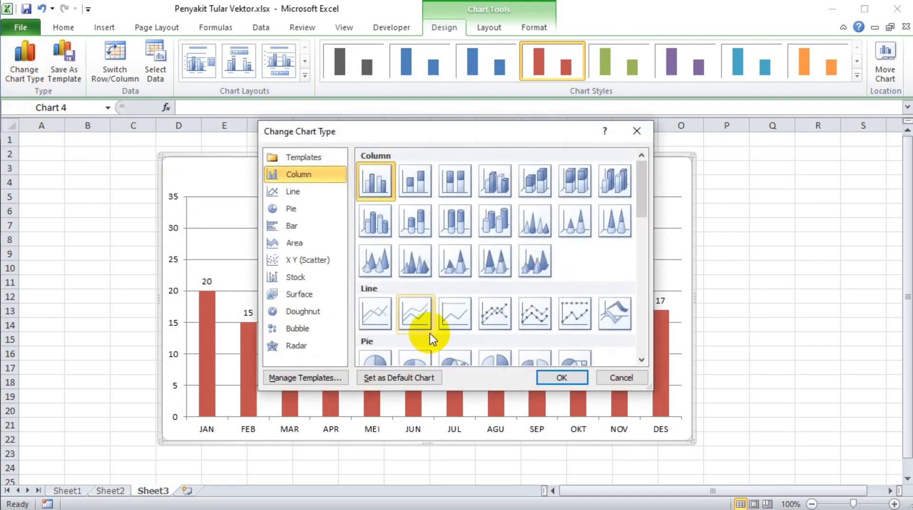
click(494, 316)
click(562, 377)
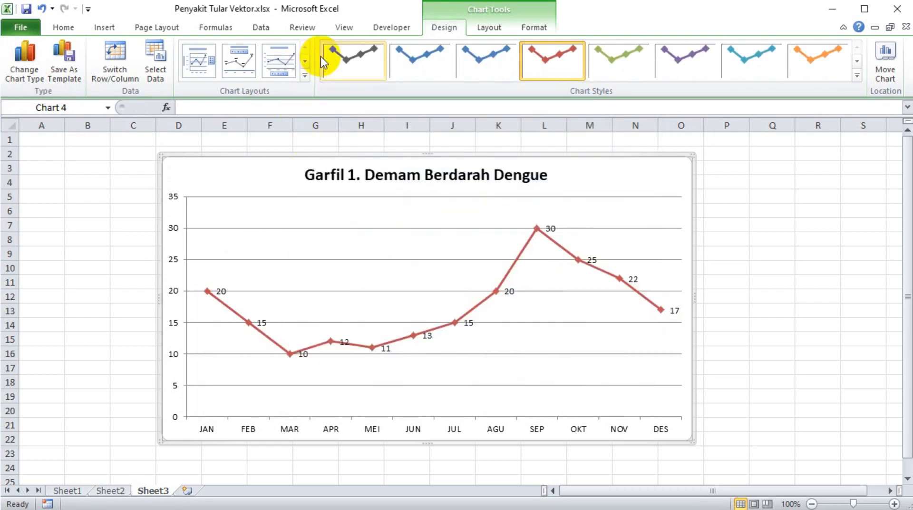
click(483, 30)
click(327, 77)
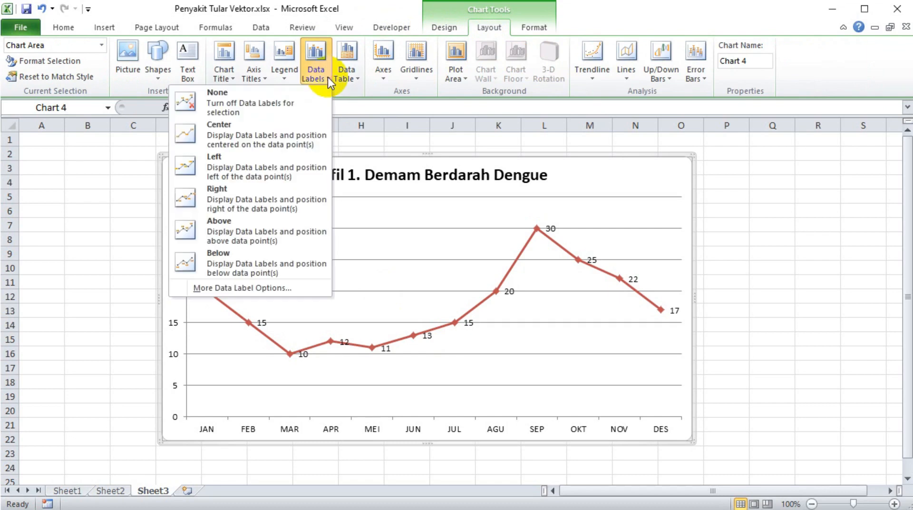
click(253, 232)
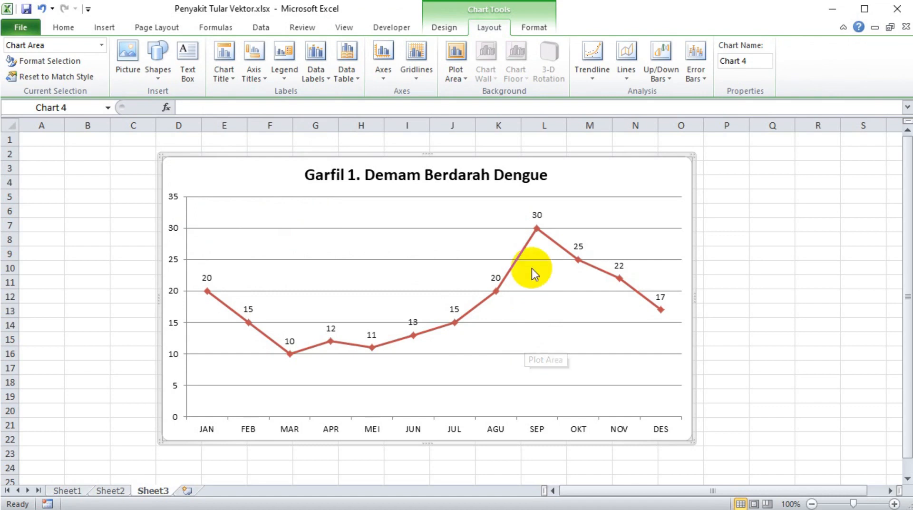
- Add drop lines from the data points to the month axis of the Demam Berdarah Dengue line chart
mouse_move(536, 230)
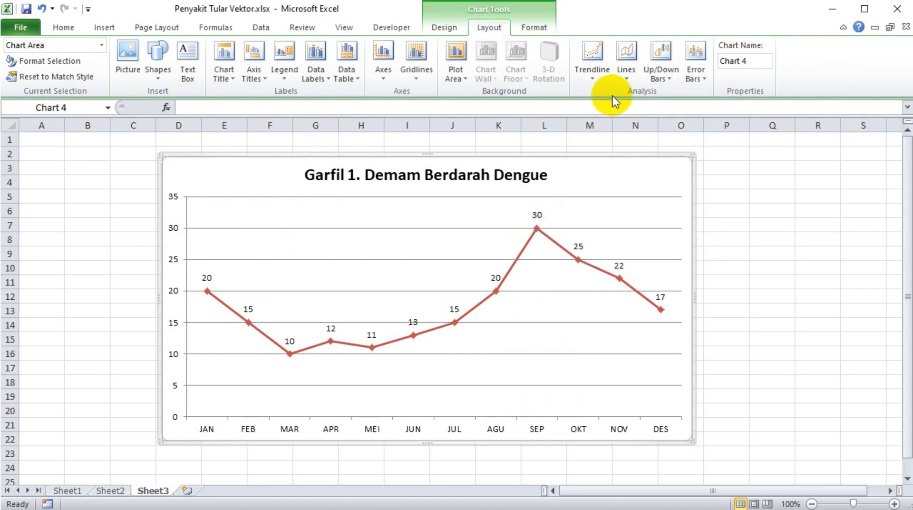
click(625, 77)
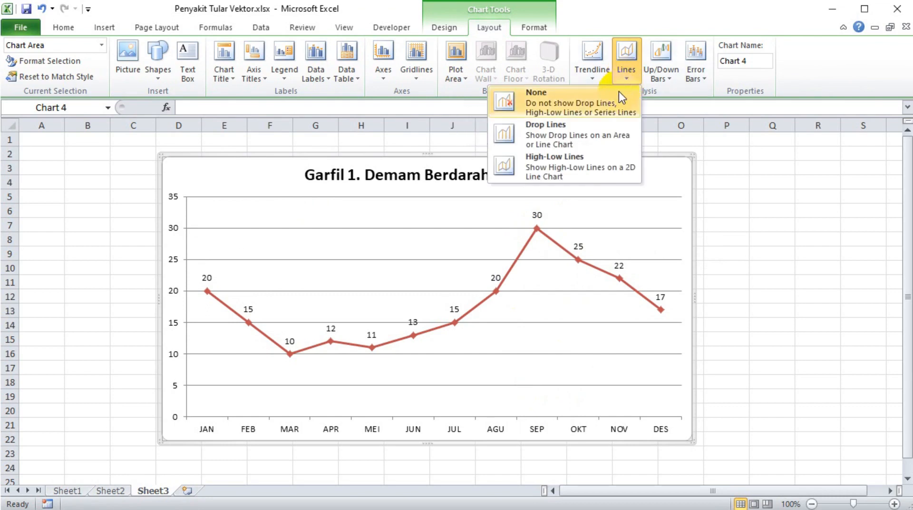
click(569, 133)
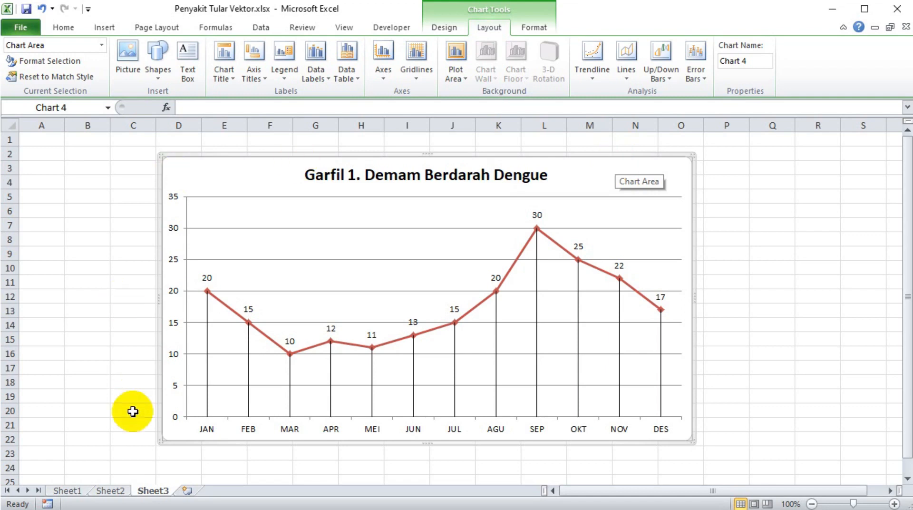
- Insert a clustered column chart on Sheet2 from B6:N10, covering the monthly cases of all four diseases
click(116, 491)
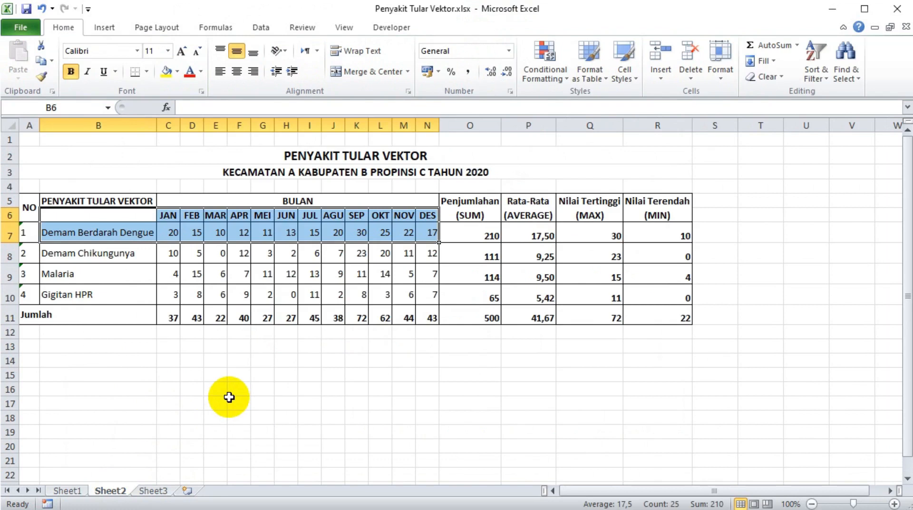
click(122, 279)
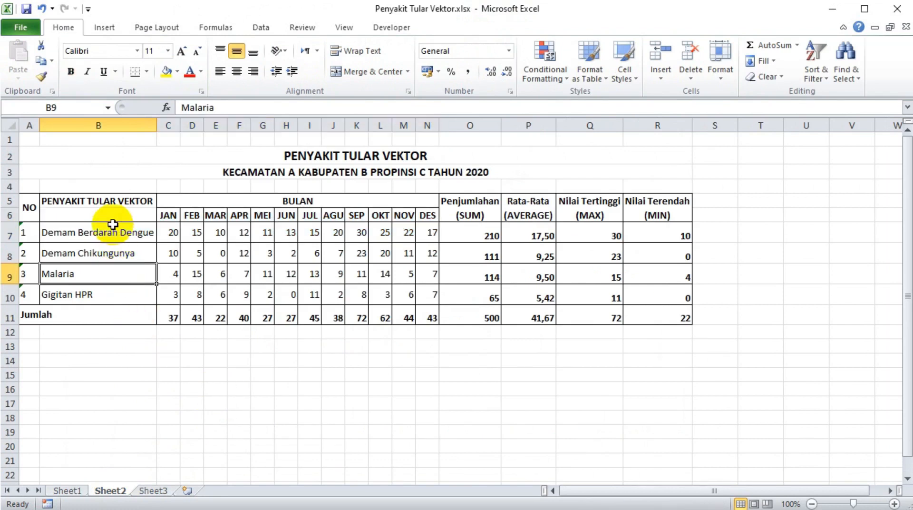
drag(113, 214, 434, 302)
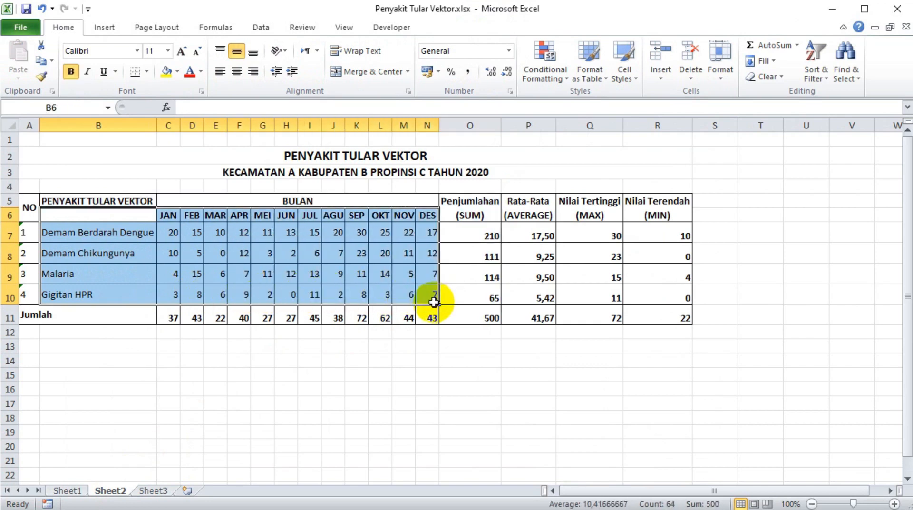
click(101, 30)
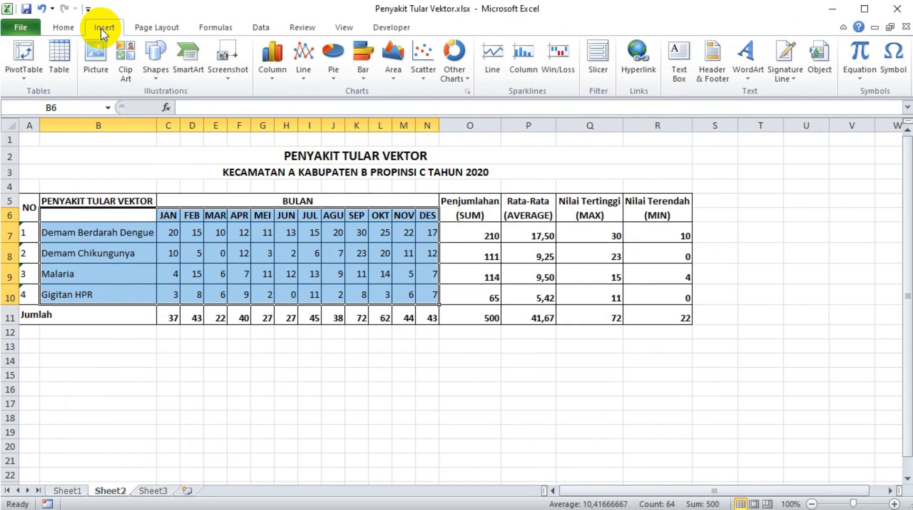
click(273, 71)
click(152, 123)
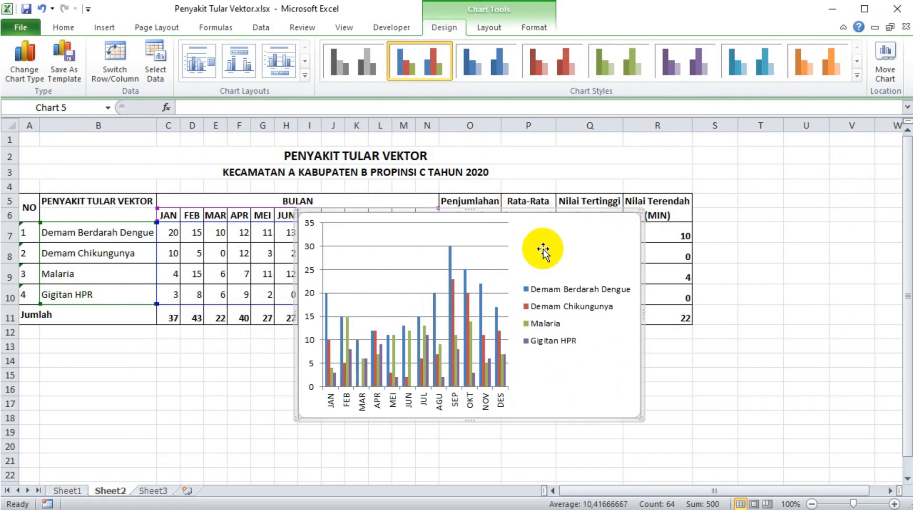
- Move the column chart to a new sheet, Sheet4, and enlarge it to span about columns C to N and rows 2 to 22
click(189, 491)
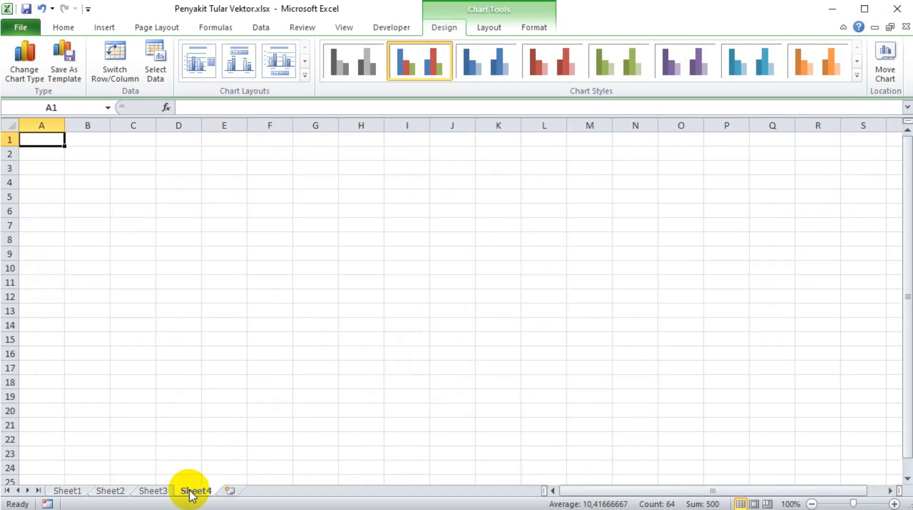
click(120, 492)
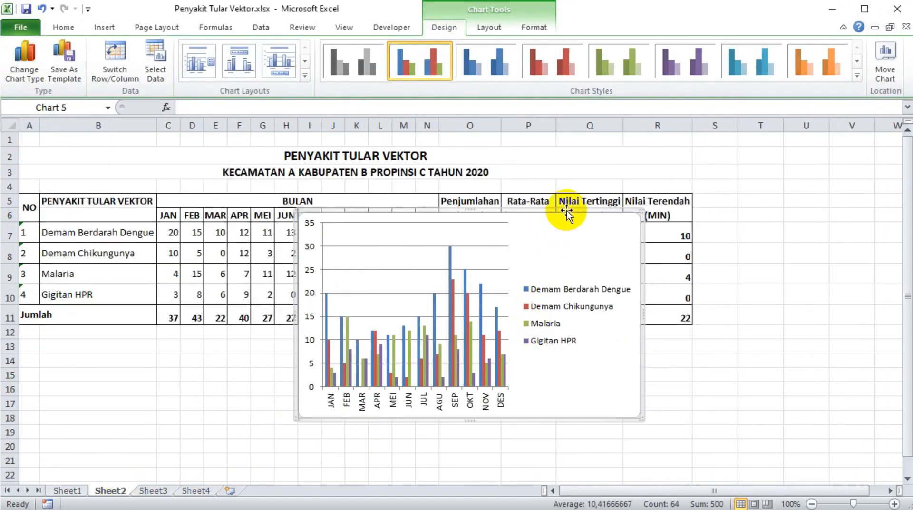
click(886, 76)
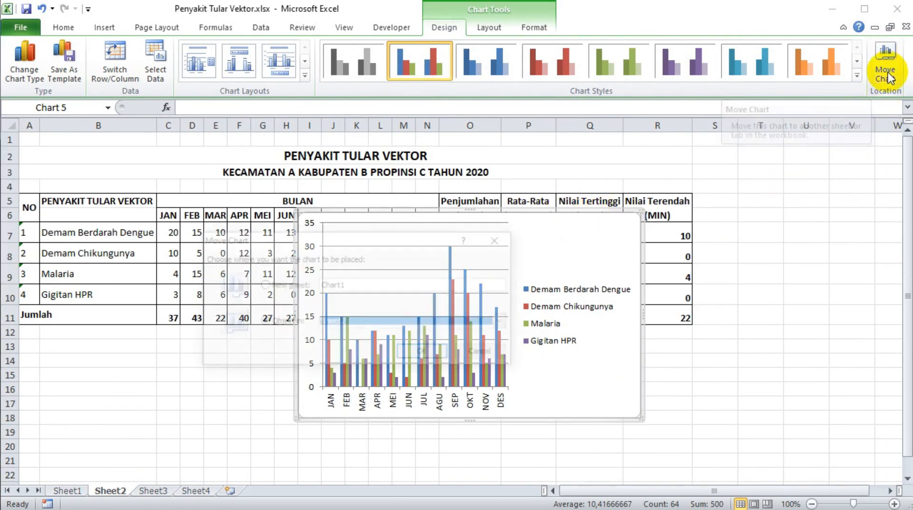
click(504, 321)
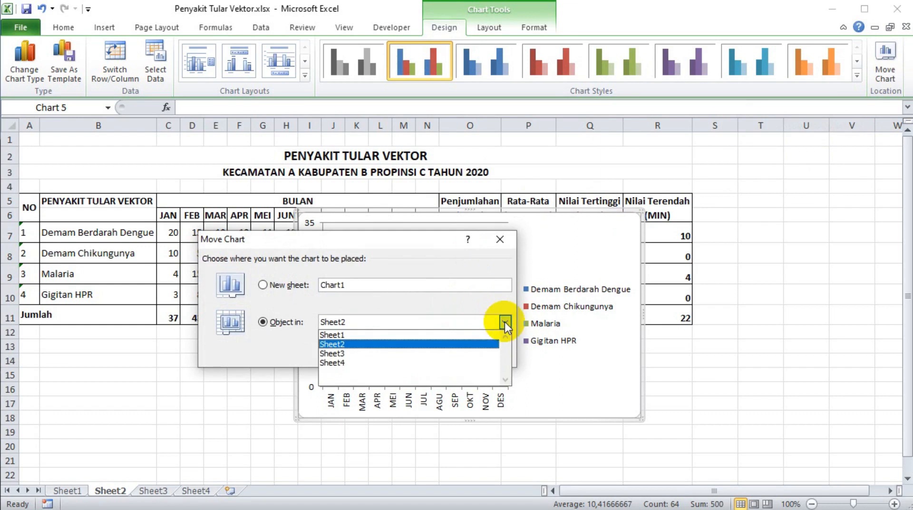
click(379, 362)
click(423, 355)
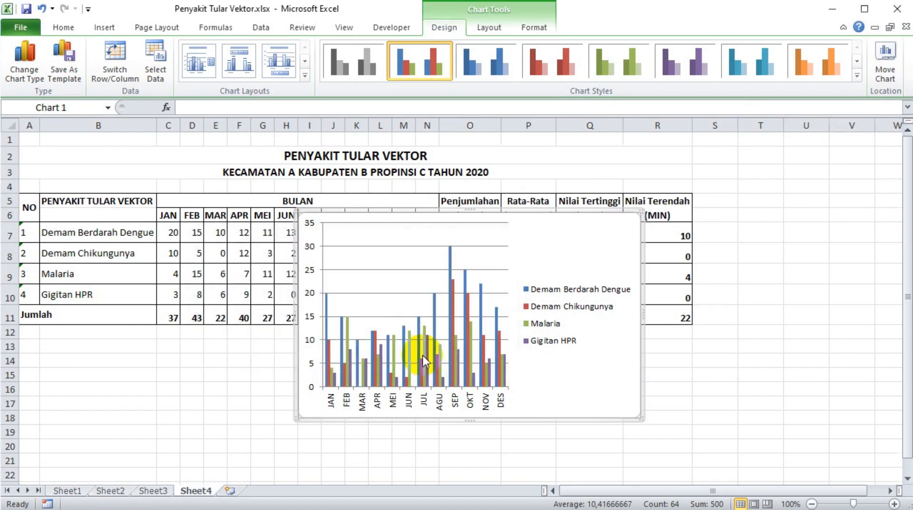
drag(463, 212, 275, 147)
drag(454, 354, 640, 444)
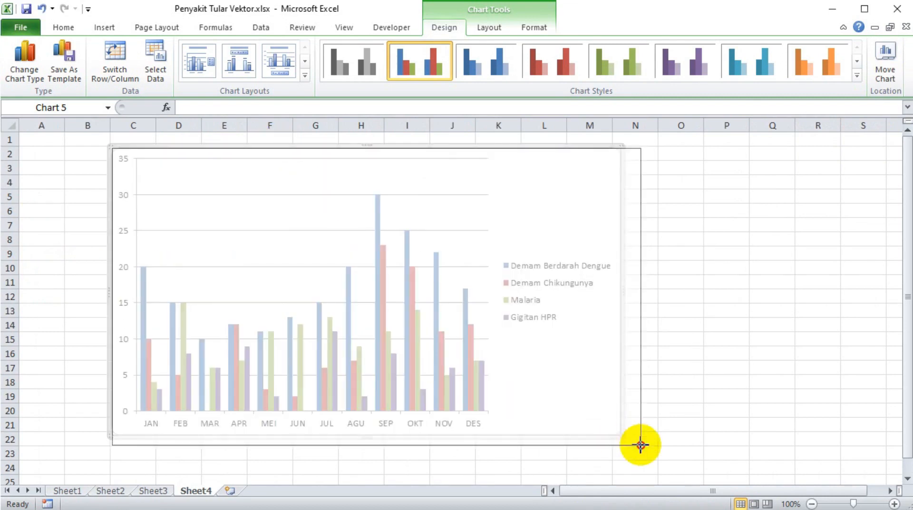
- Set the column chart's legend position to Bottom
click(540, 294)
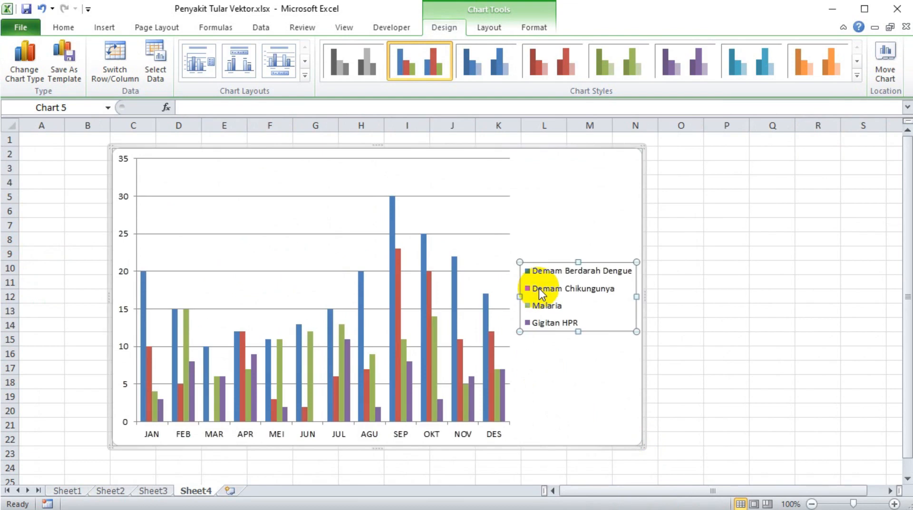
right_click(538, 288)
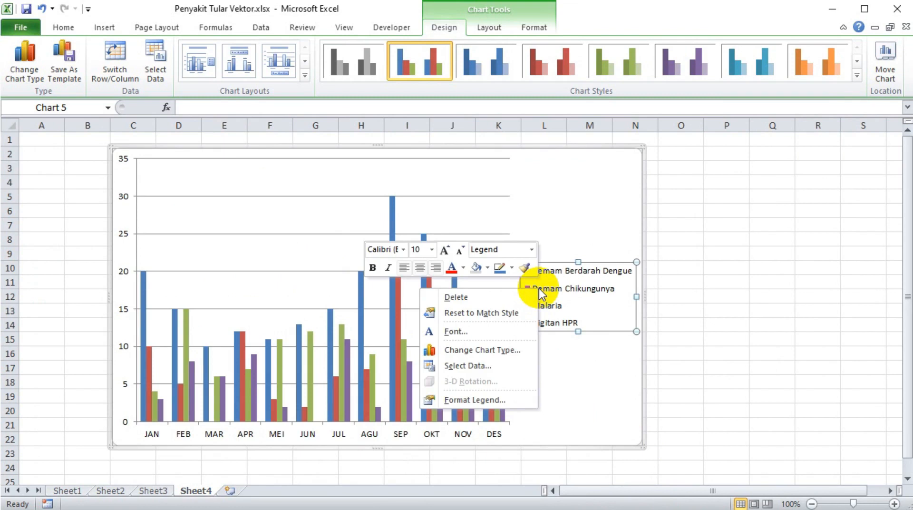
click(478, 398)
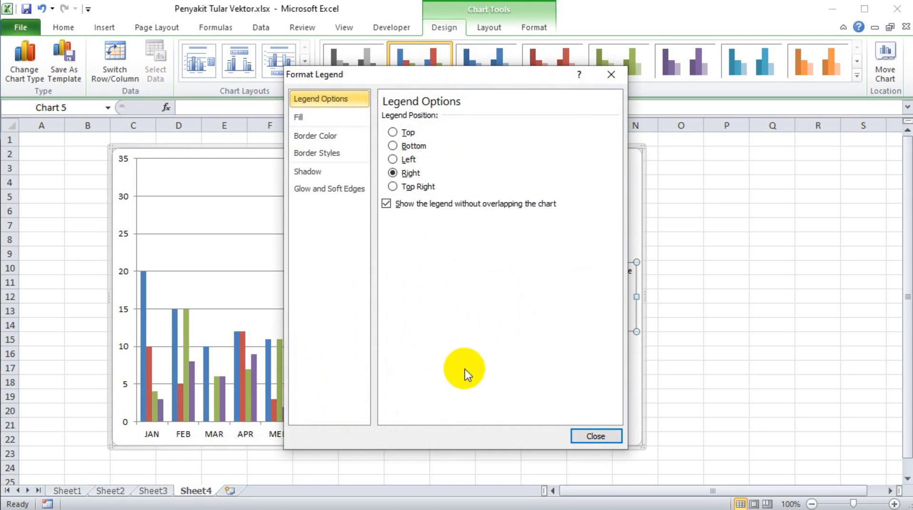
click(392, 146)
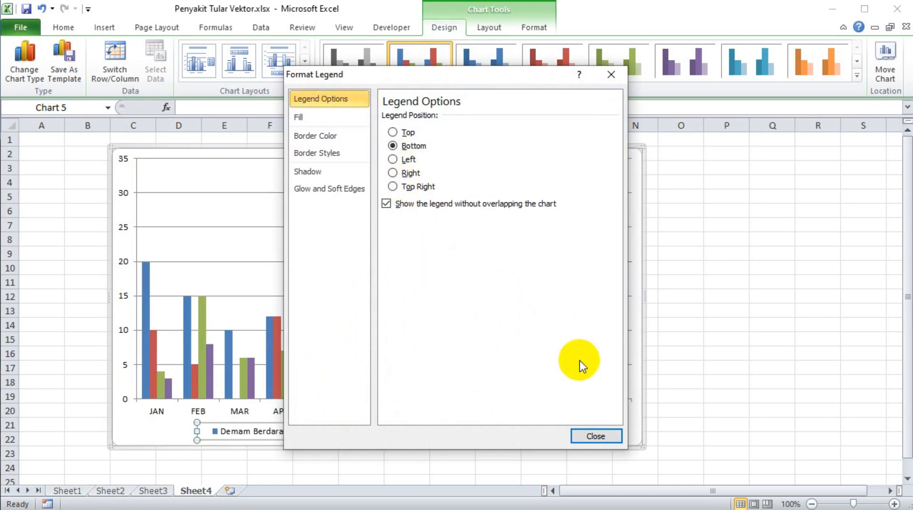
click(595, 435)
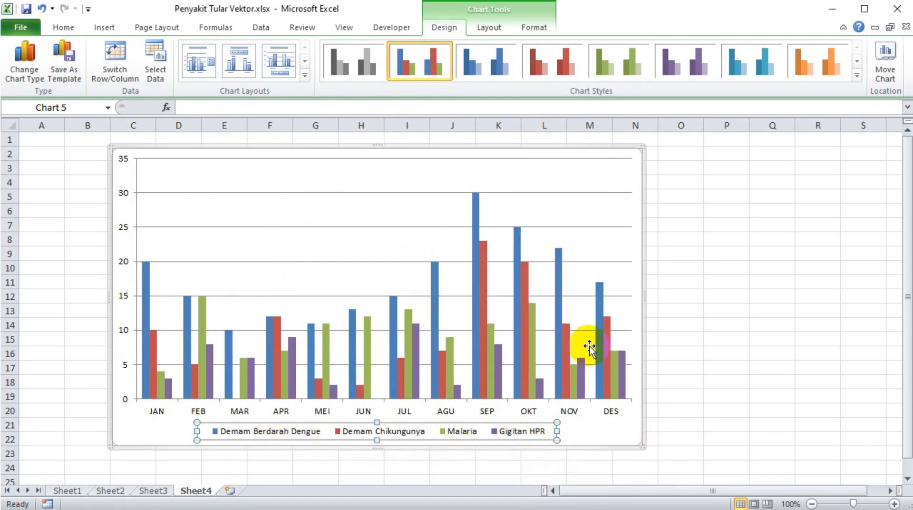
- Apply the multicoloured chart style with the black background and add data labels at the outside end of the columns
click(858, 76)
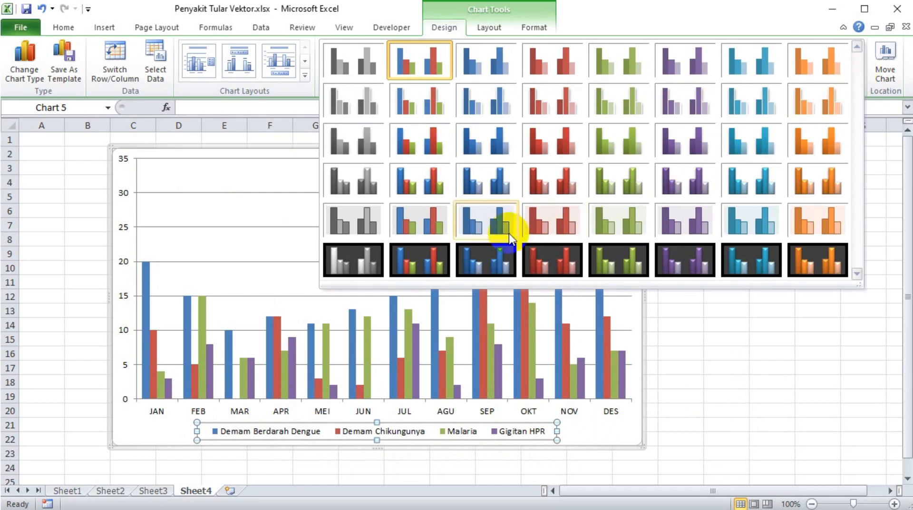
click(433, 264)
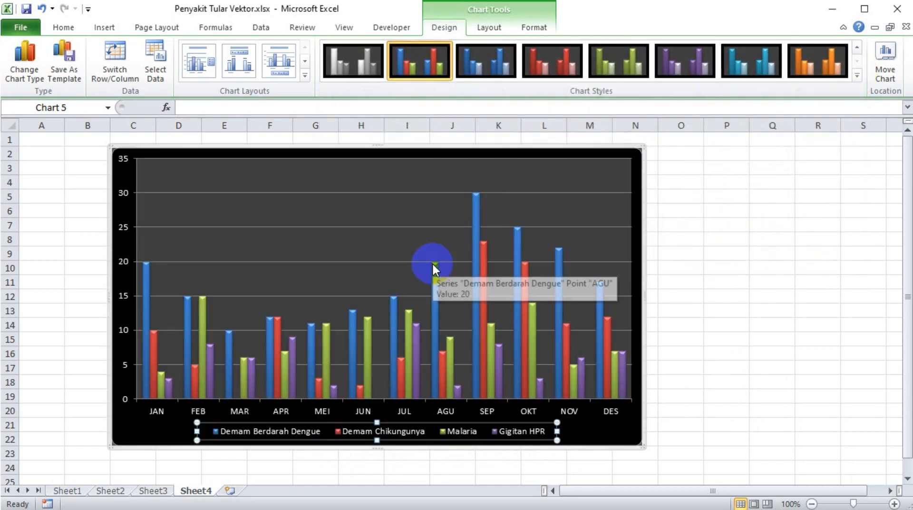
click(488, 30)
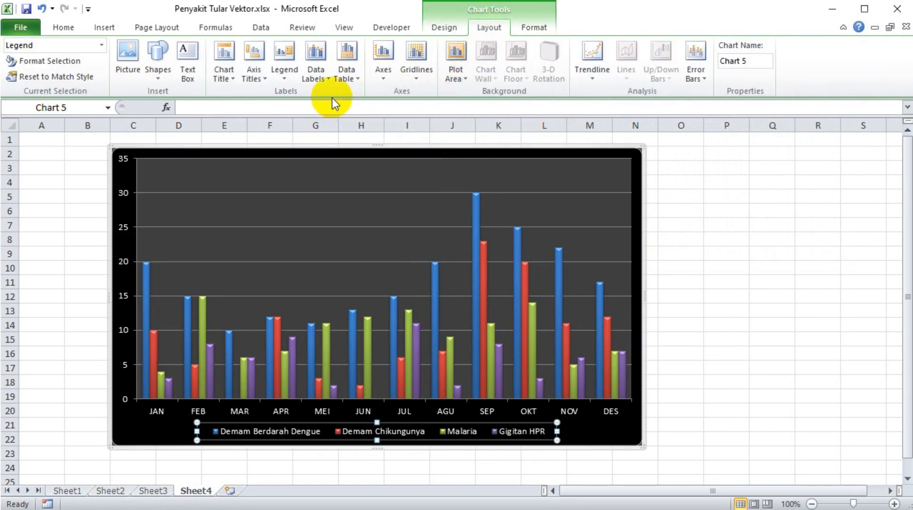
click(329, 77)
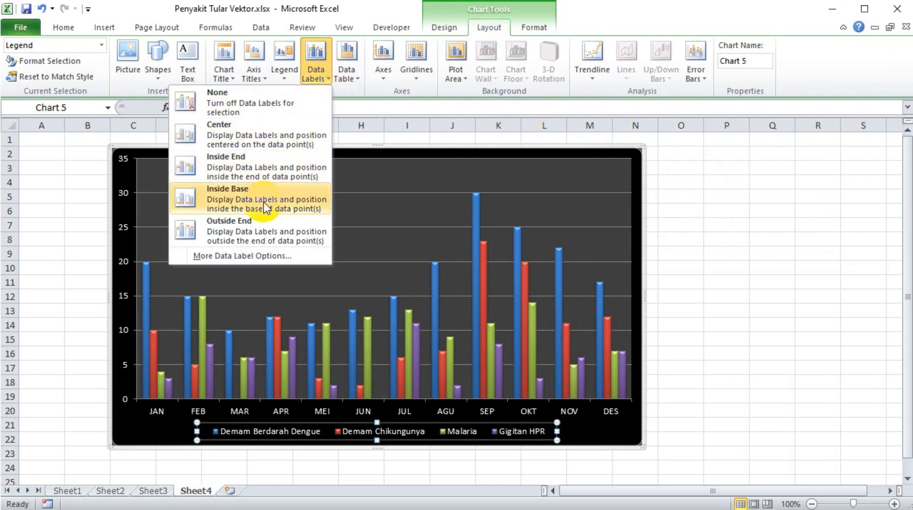
click(258, 239)
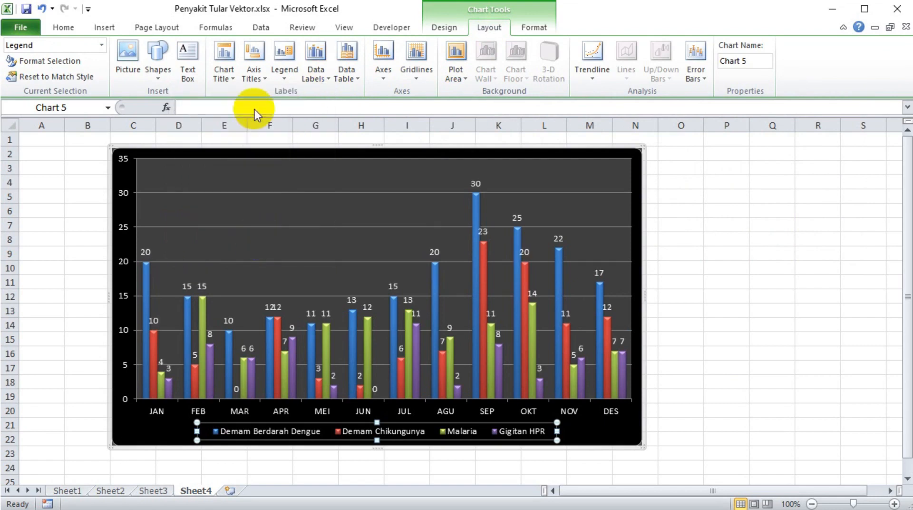
click(232, 77)
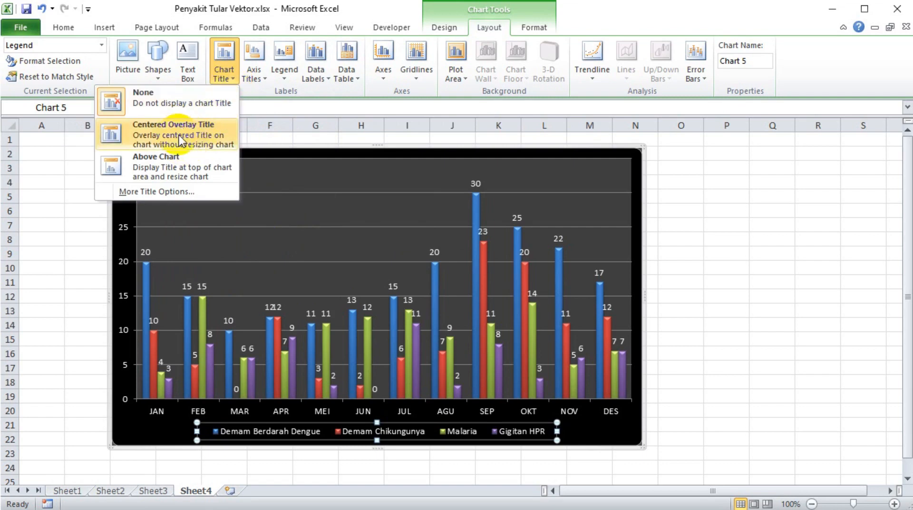
click(193, 136)
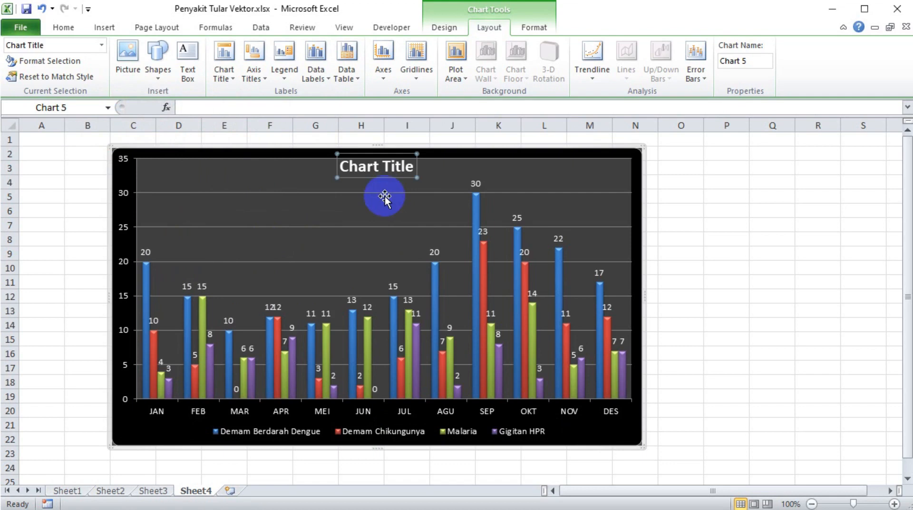
key(Delete)
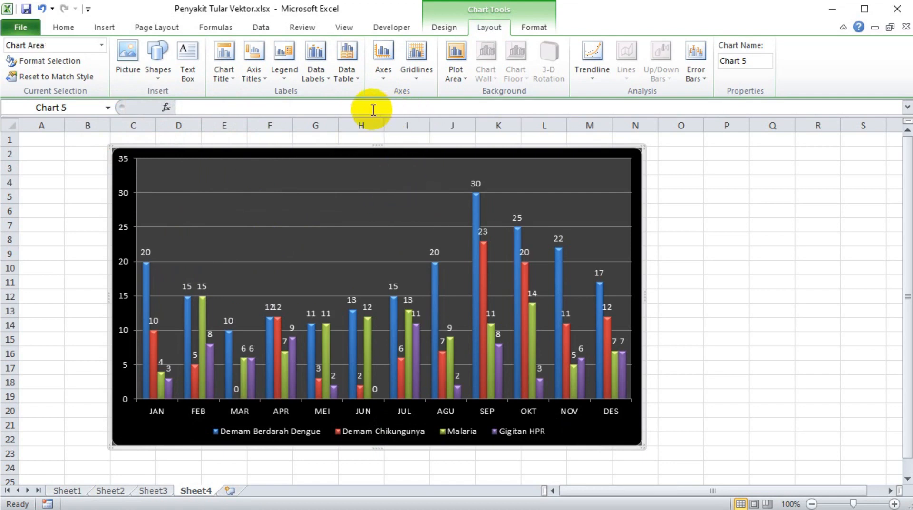
- Add a title above the column chart reading "Grafik 2. Penyakit Tular Vektor"
click(233, 84)
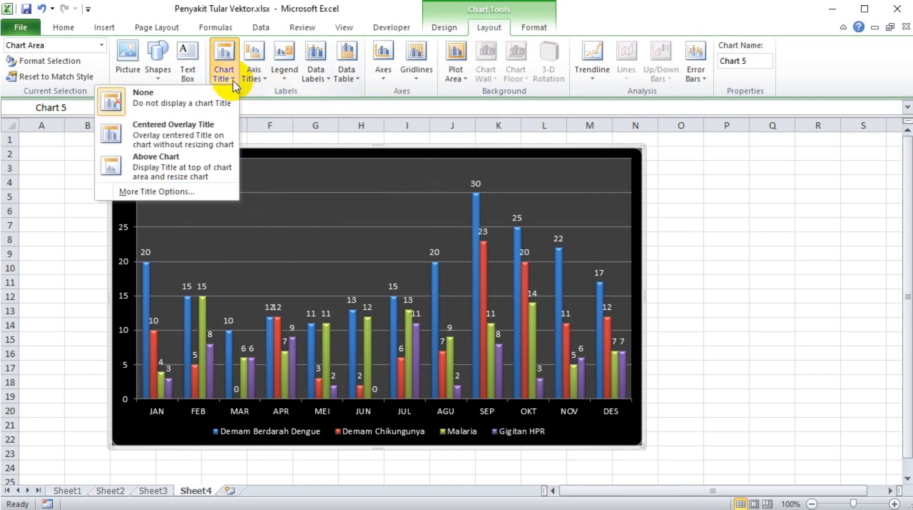
click(195, 171)
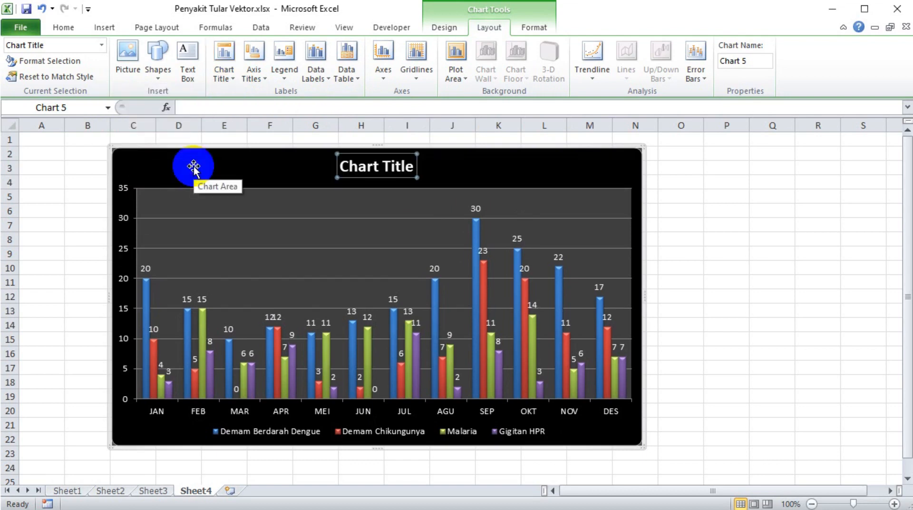
click(379, 168)
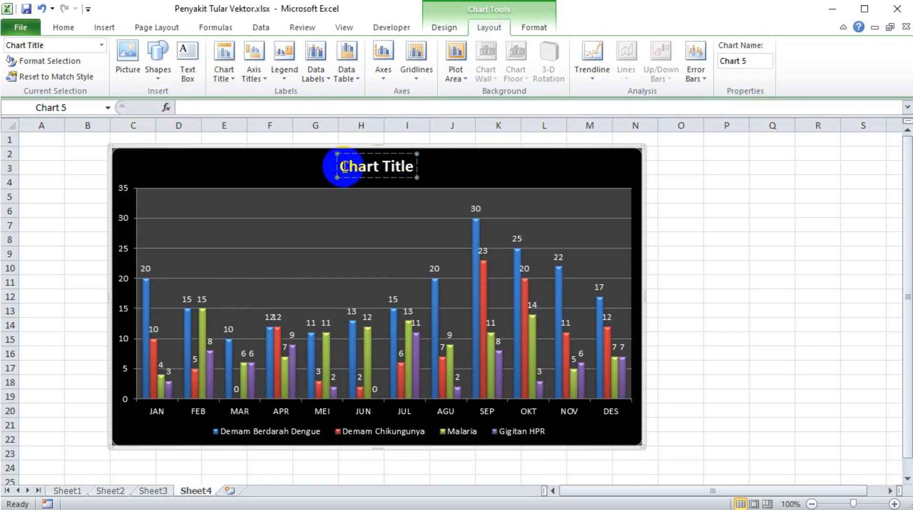
drag(341, 166, 414, 167)
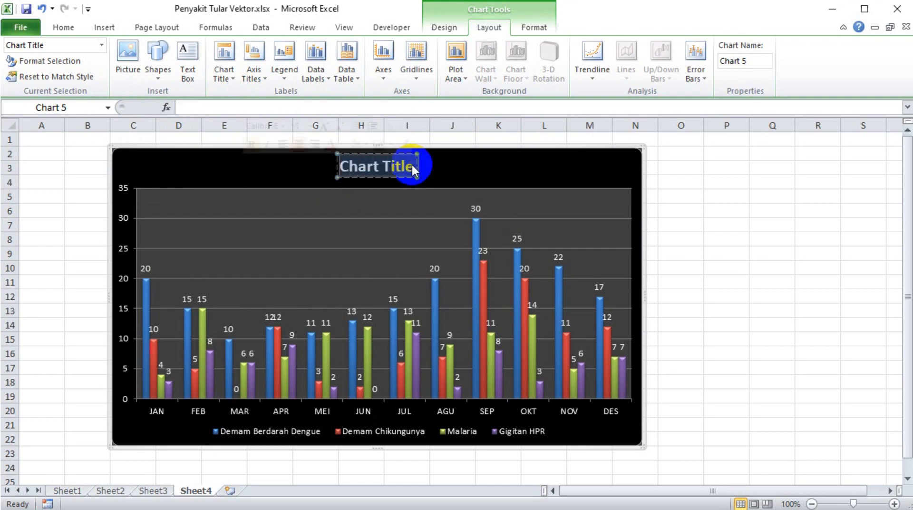
text(Garf)
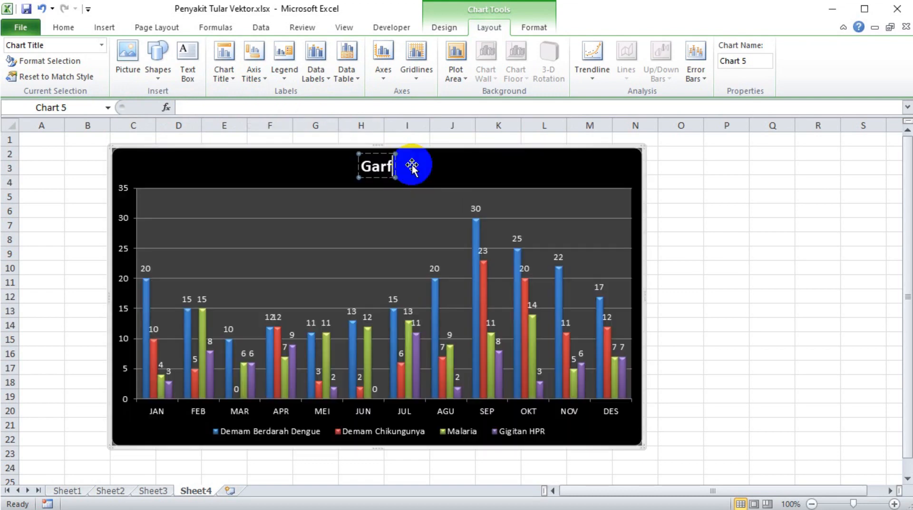
text(i)
key(BackSpace)
key(BackSpace)
key(BackSpace)
key(BackSpace)
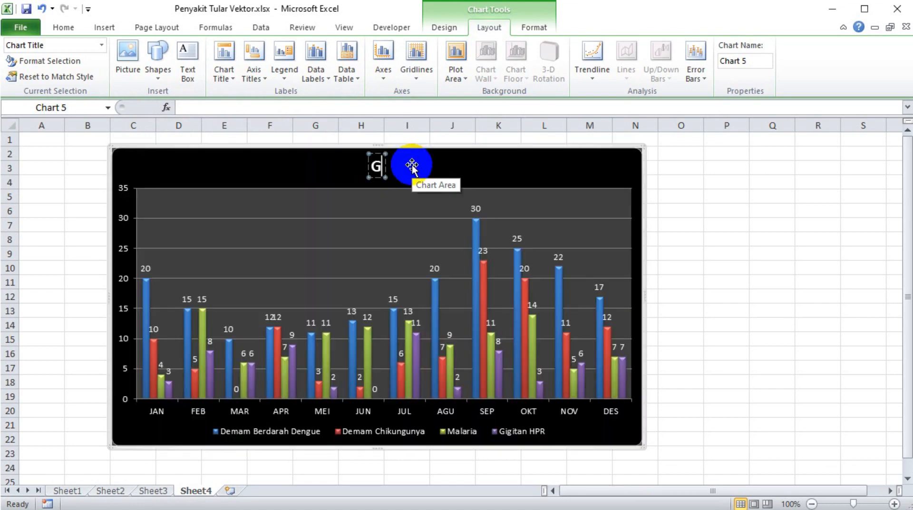
text(rafik)
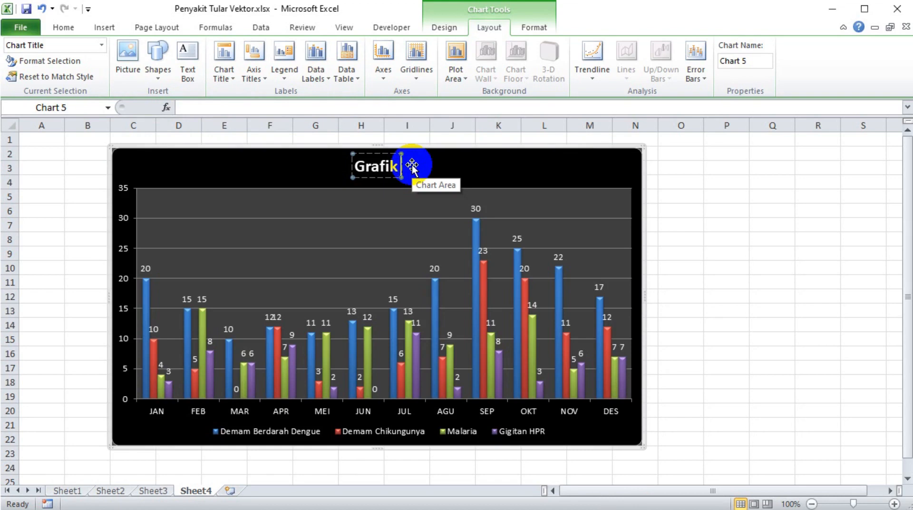
text( 2.)
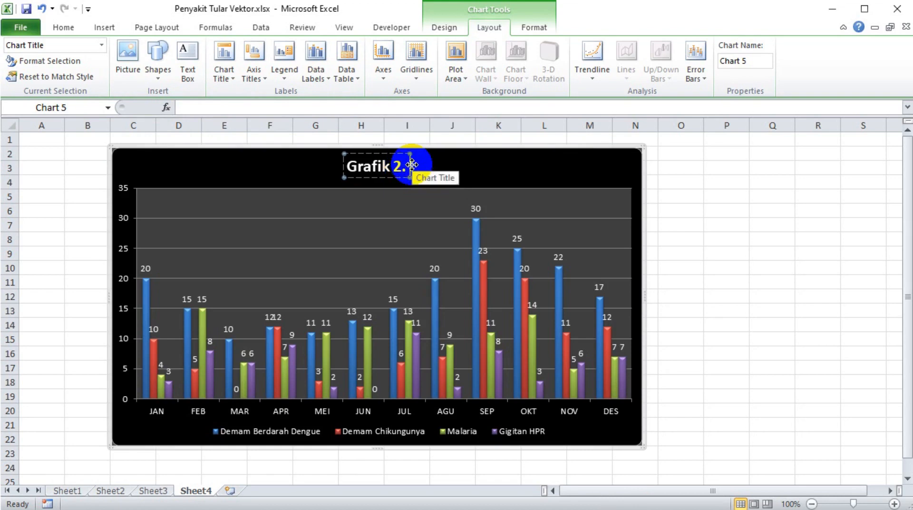
text( Penyakit Tular Vektor)
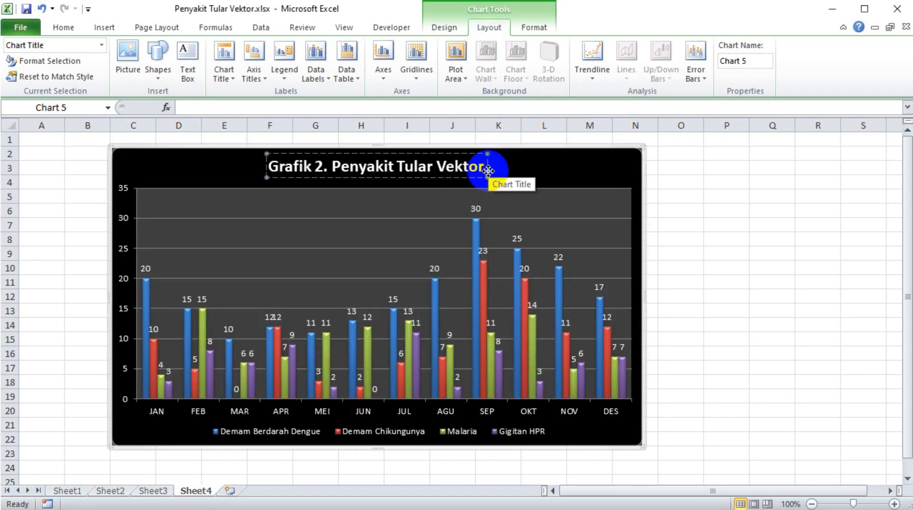
click(529, 171)
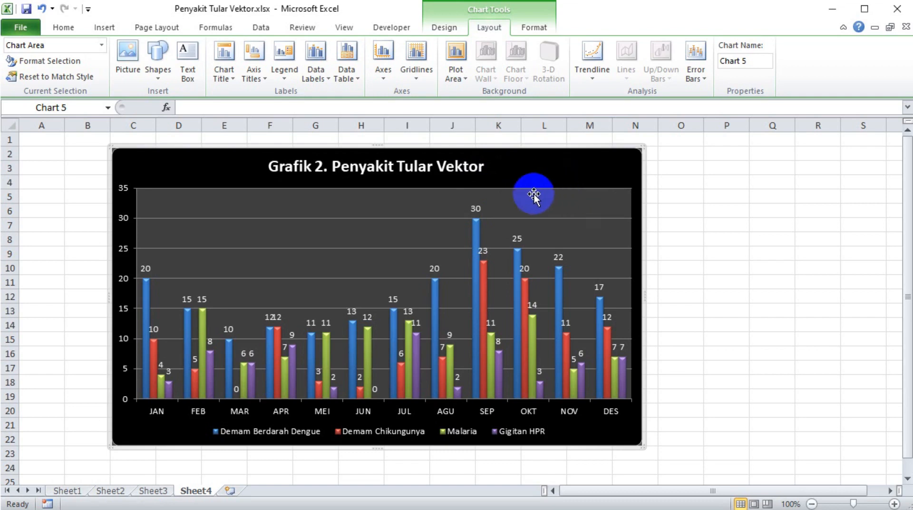
- Try the clustered bar type on the Sheet4 chart and stretch its lower edge down to about row 26
click(445, 27)
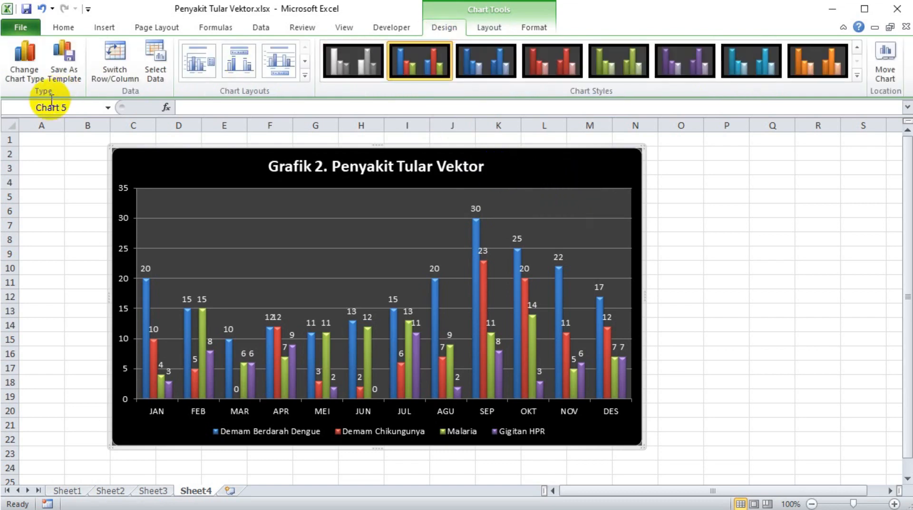
click(25, 71)
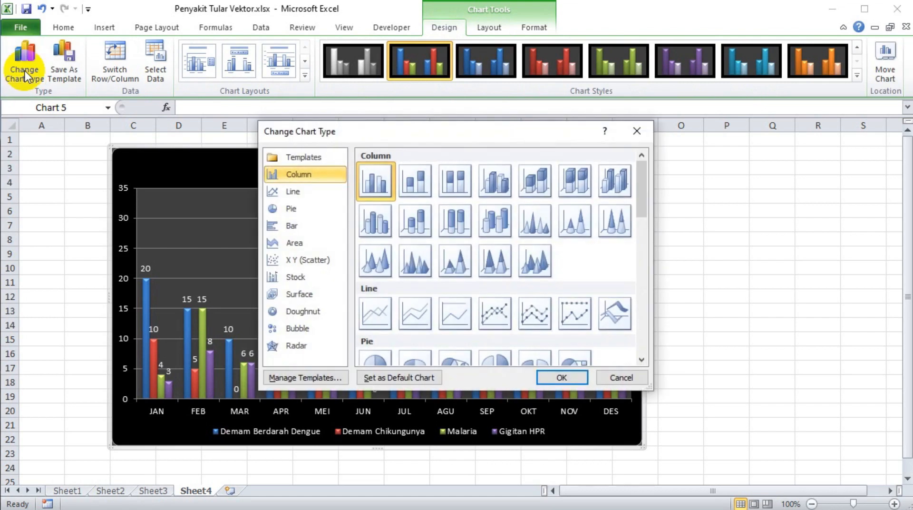
scroll(570, 240, down, 5)
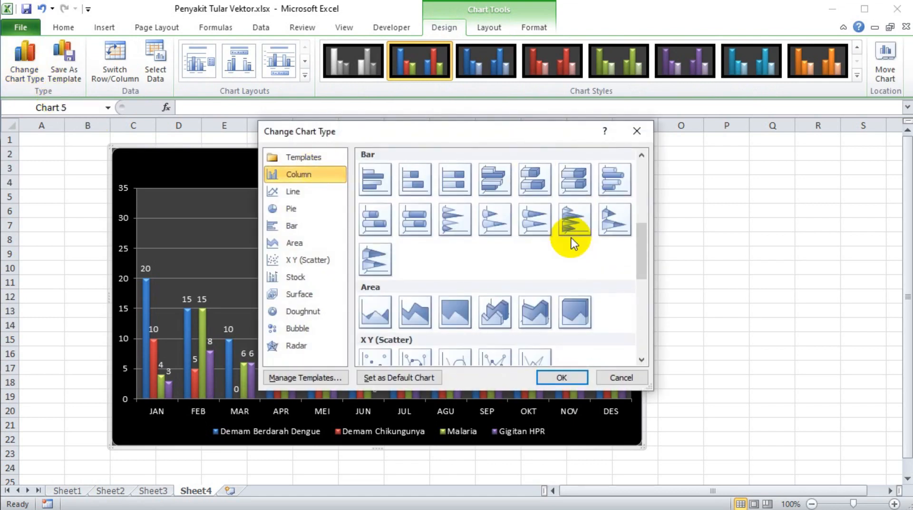
click(369, 183)
click(575, 377)
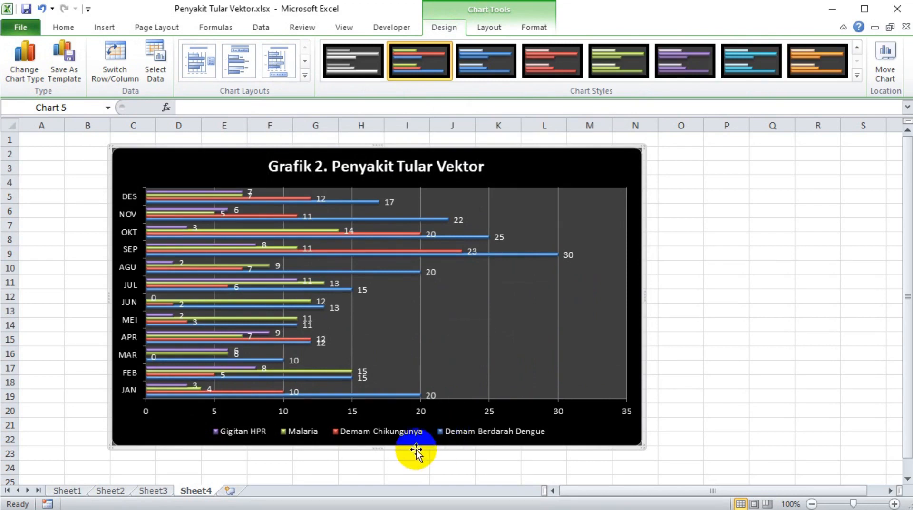
drag(375, 447, 379, 477)
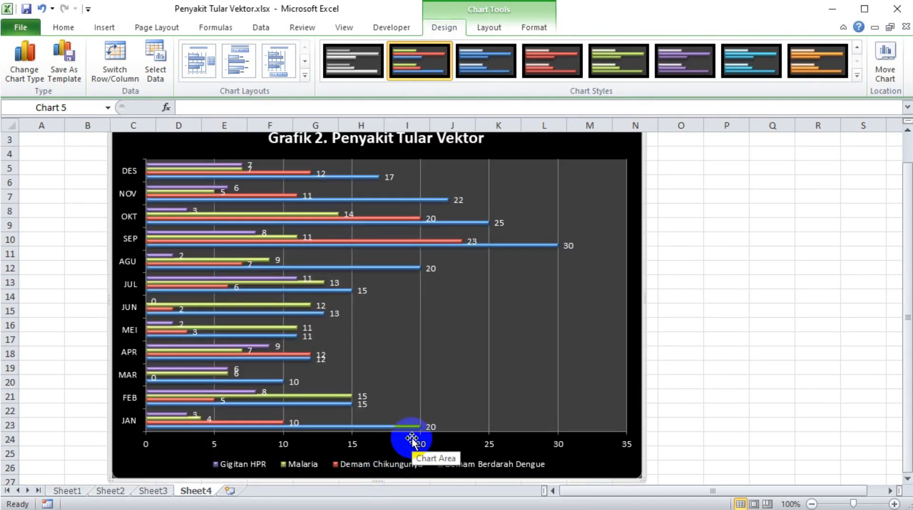
- Undo the stretching and the change to clustered bars, and shift the column chart slightly down and to the right on Sheet4
click(42, 10)
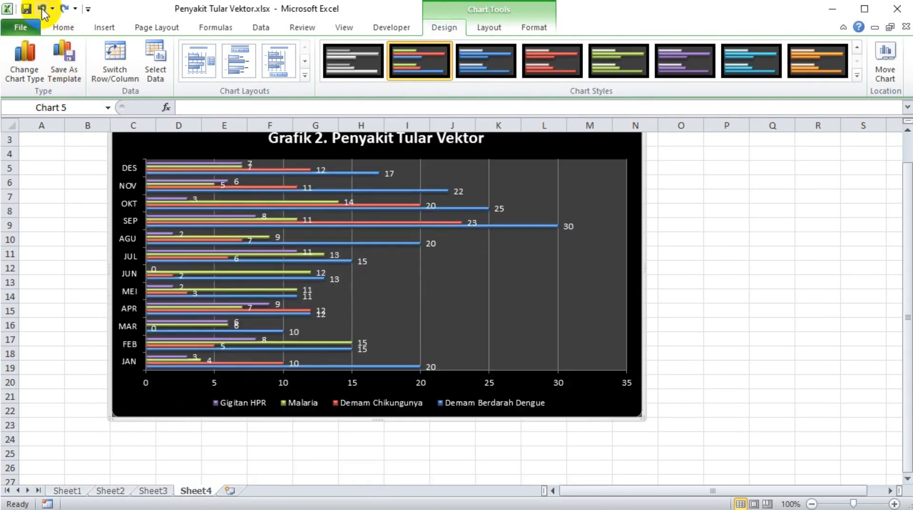
click(42, 10)
drag(553, 157, 570, 173)
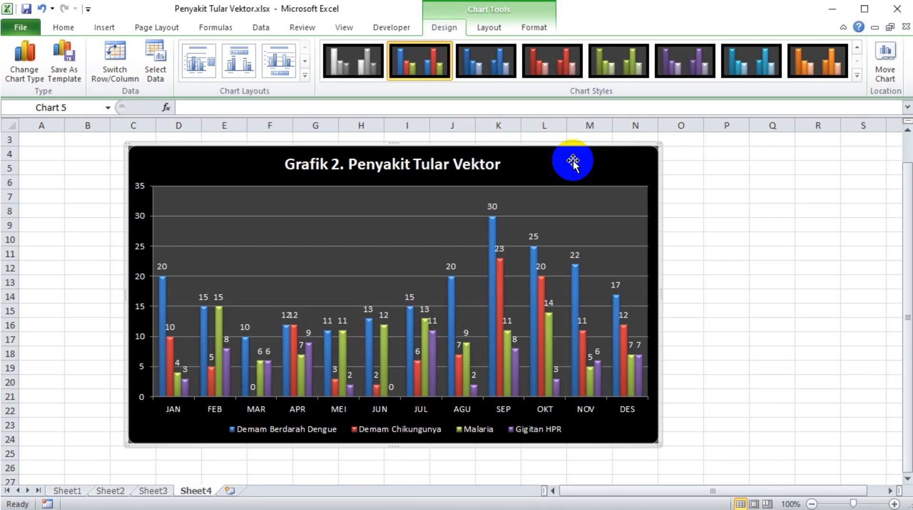
- Copy the titled column chart and switch to Document1 in Microsoft Word
right_click(574, 161)
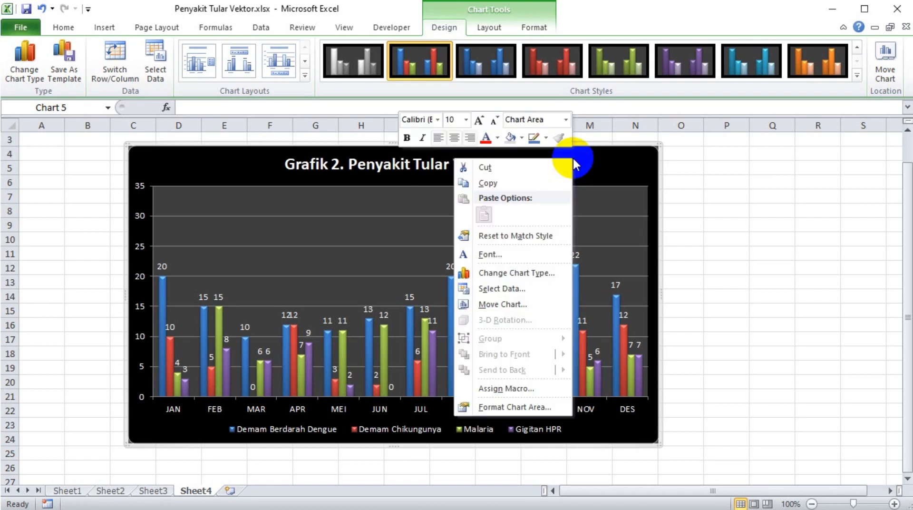
click(527, 183)
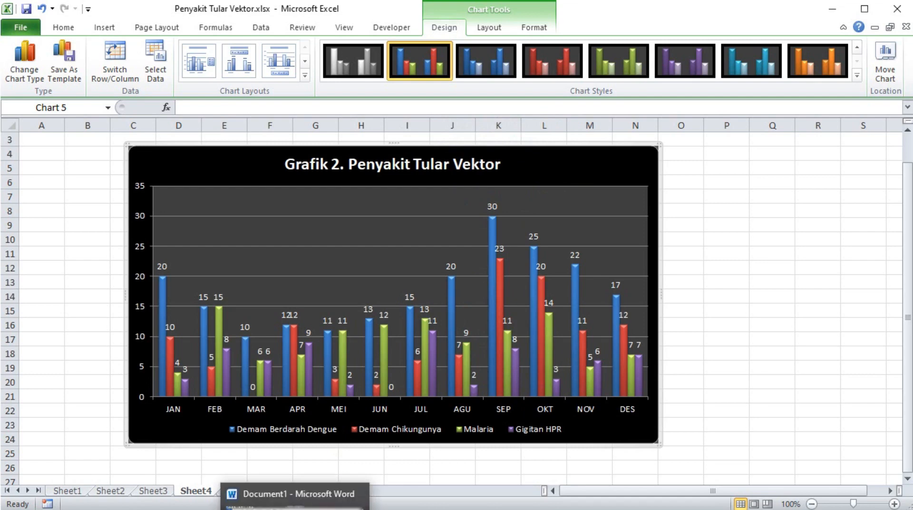
click(294, 498)
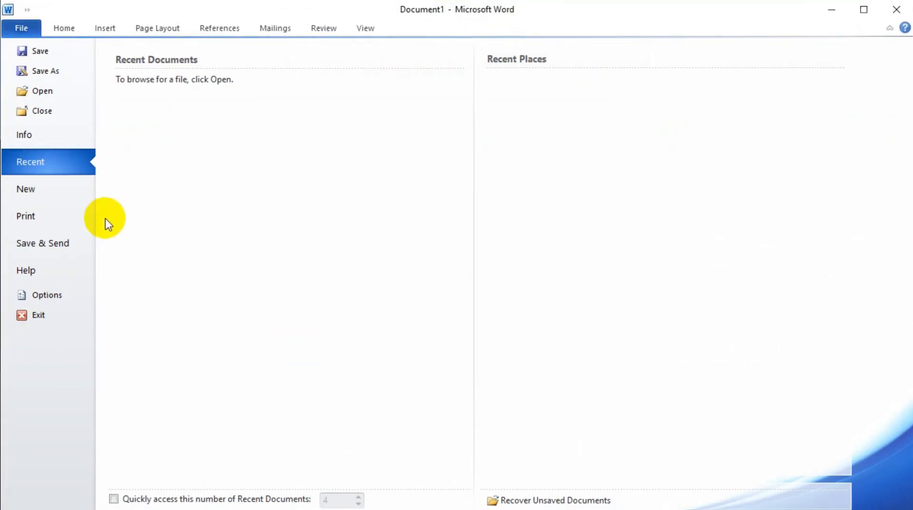